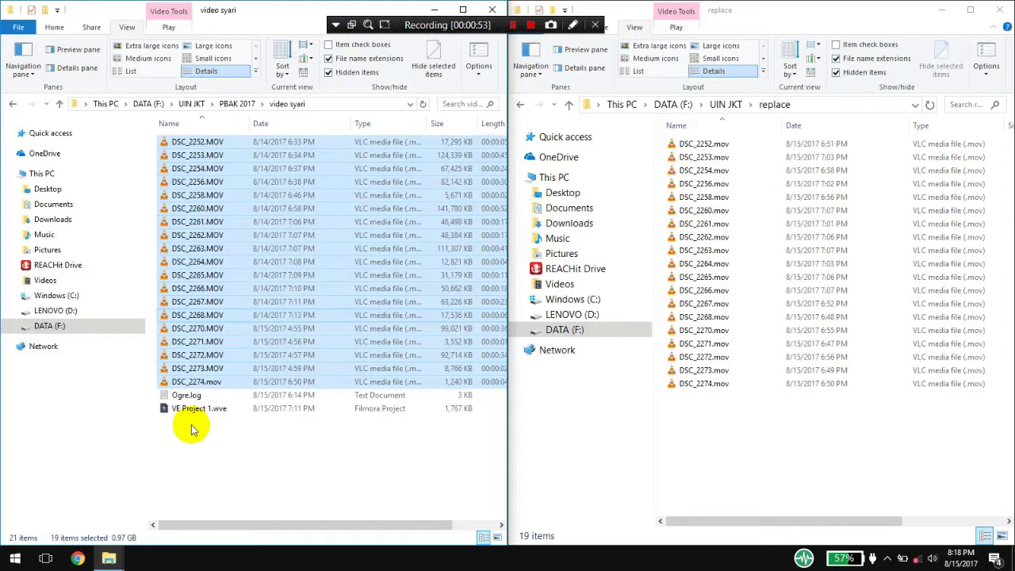
Open the detailed properties of DSC_2258.MOV in the video syari folder
left_click(237, 384)
left_click(201, 198)
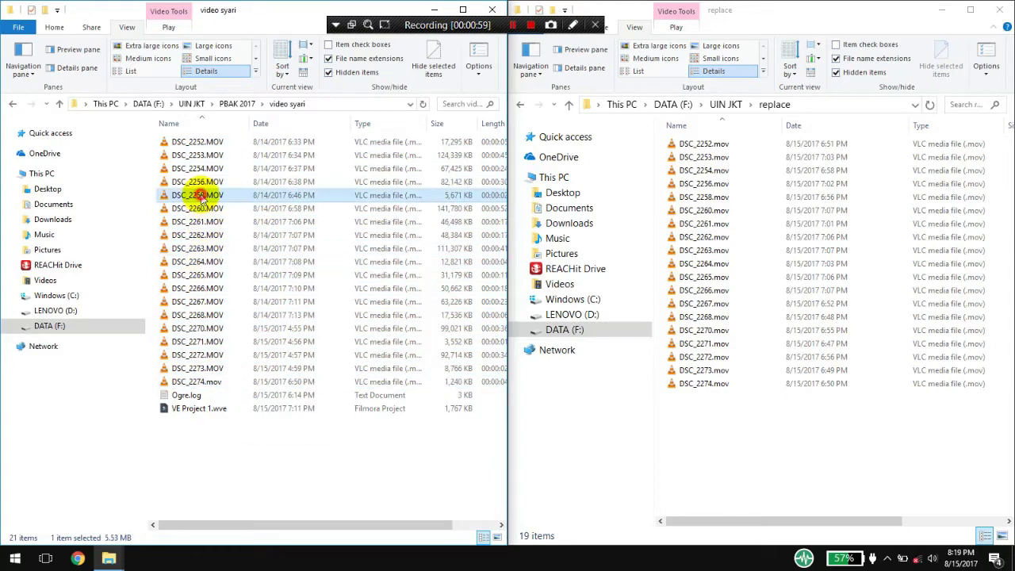
right_click(201, 197)
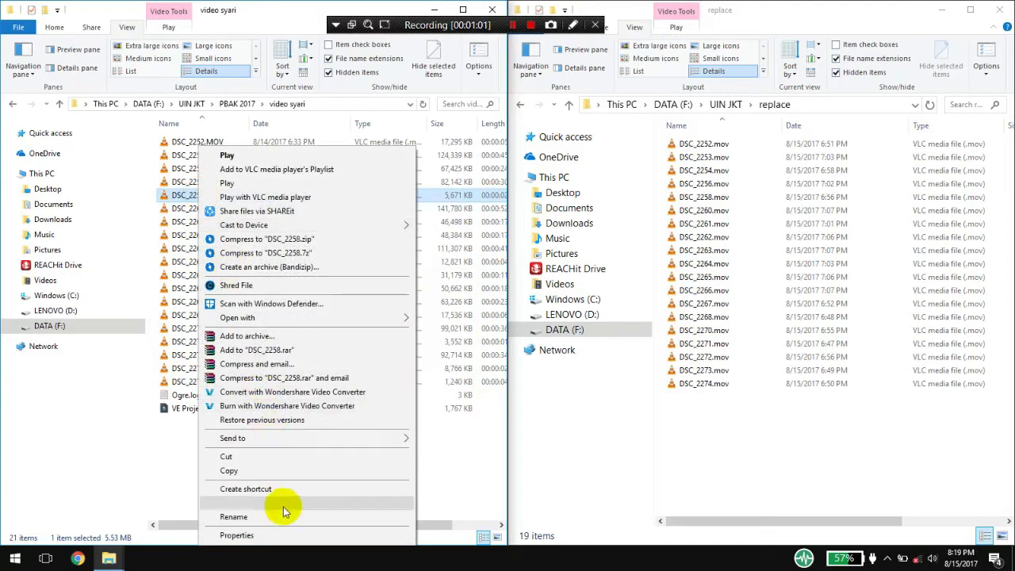
left_click(288, 533)
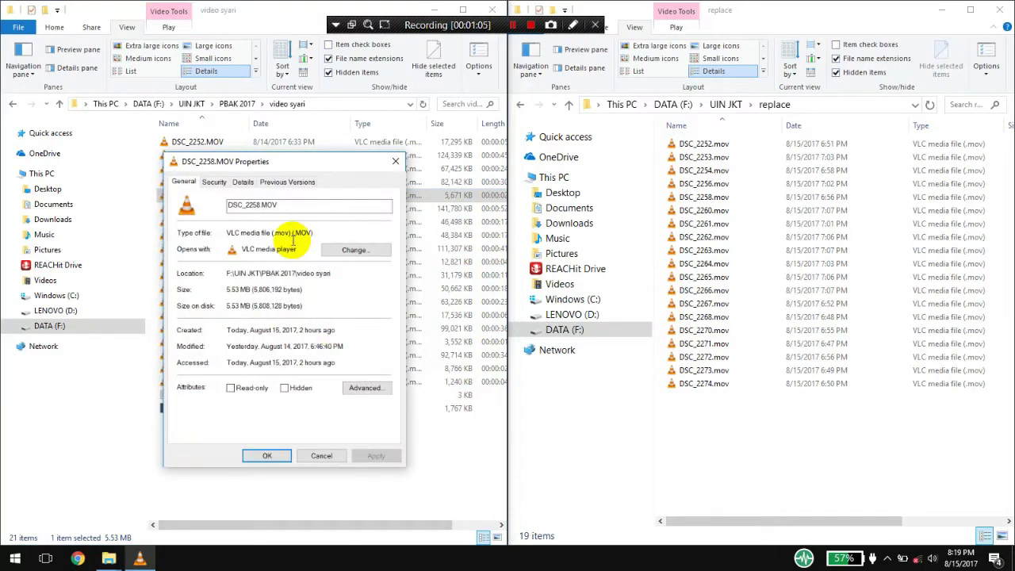
left_click(238, 182)
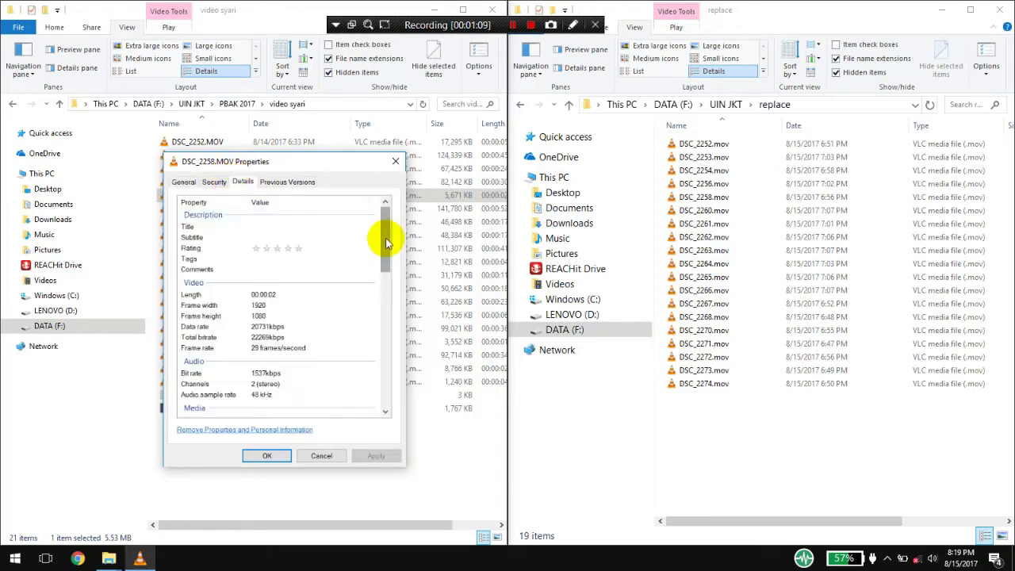
Examine the video and audio details of DSC_2258.MOV, including its audio sample rate, and close the properties
scroll(386, 242, "down", 1)
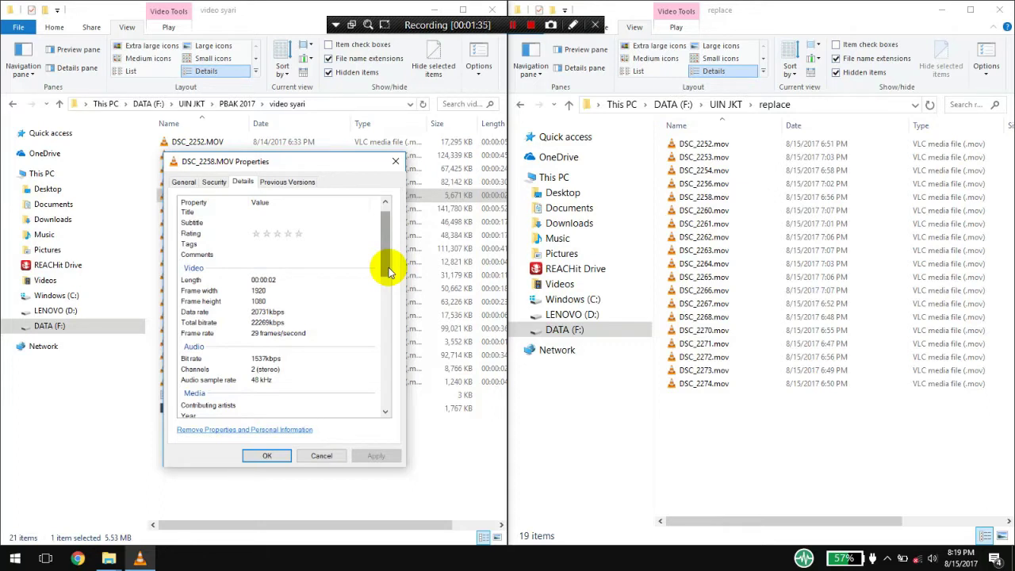
scroll(388, 272, "down", 2)
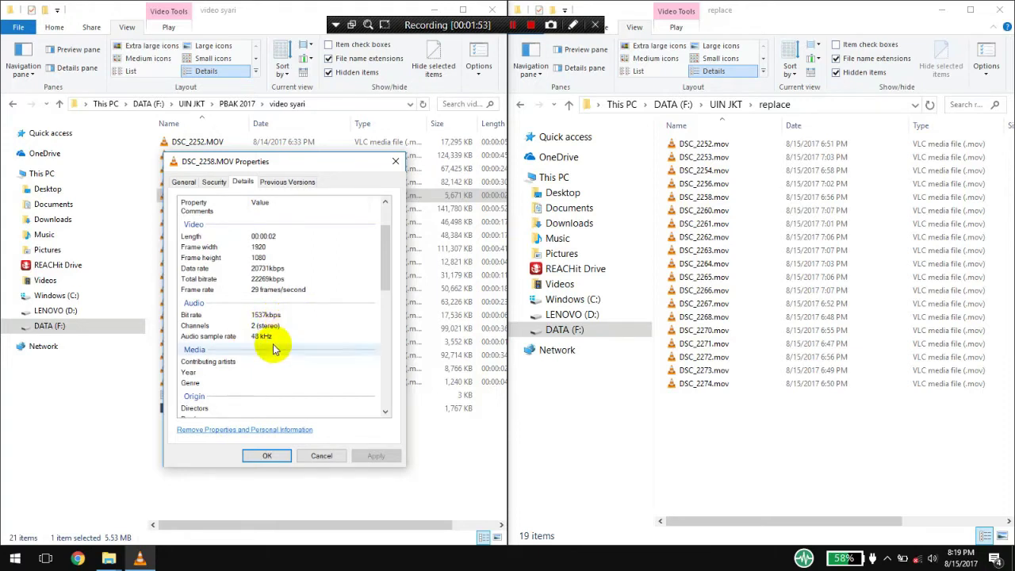
left_click(208, 338)
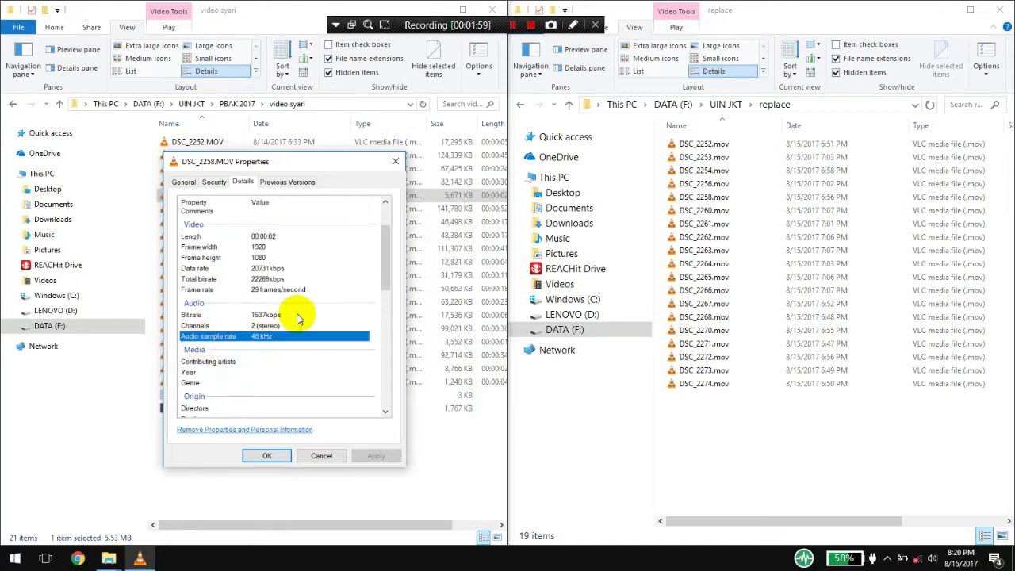
left_click_drag(388, 247, 407, 233)
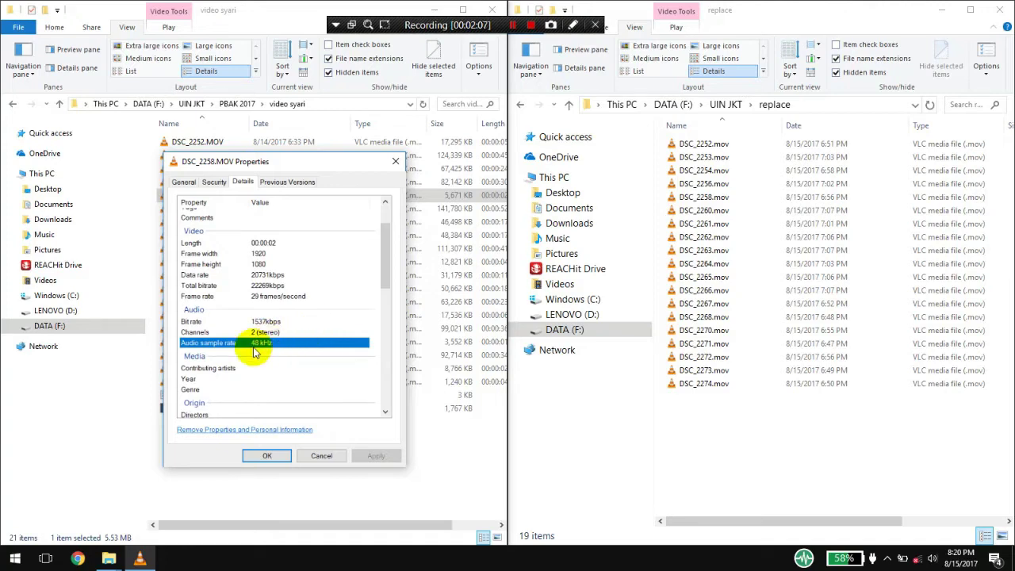
left_click_drag(383, 264, 426, 244)
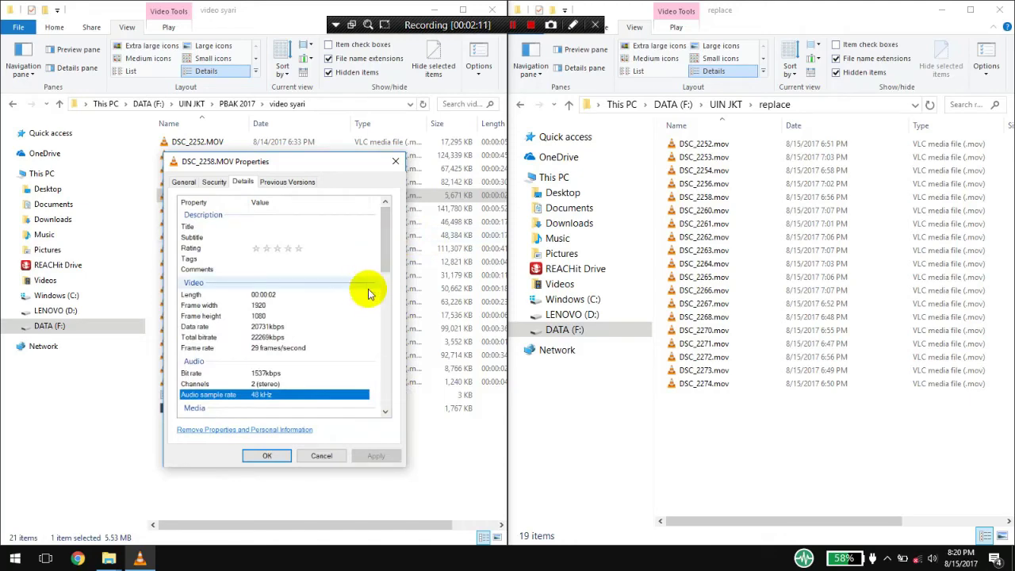
left_click_drag(389, 244, 389, 261)
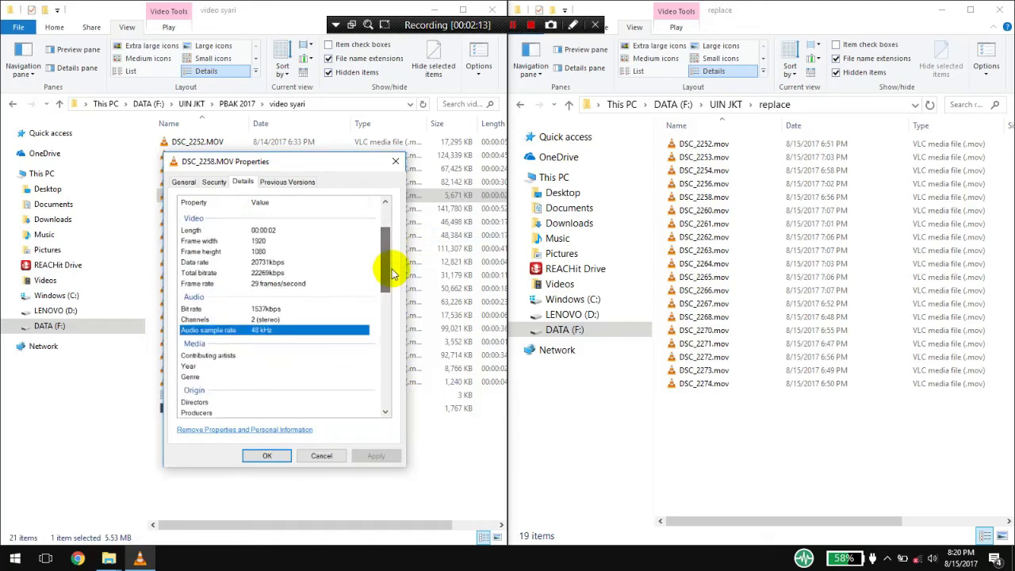
left_click(395, 162)
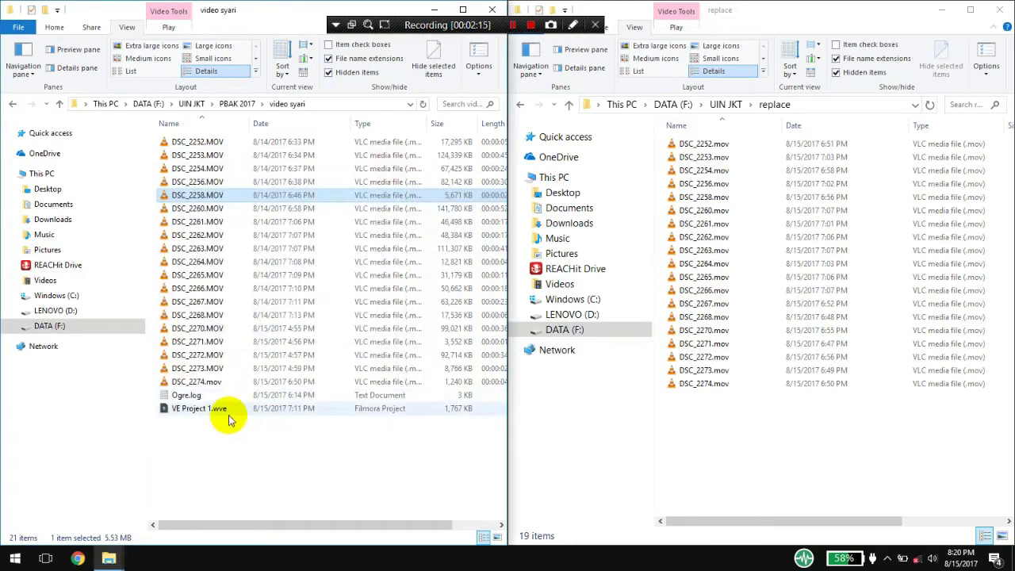
Select the clips from DSC_2252.MOV through DSC_2274.mov, and open VE Project 1.wve in Filmora
left_click(227, 417)
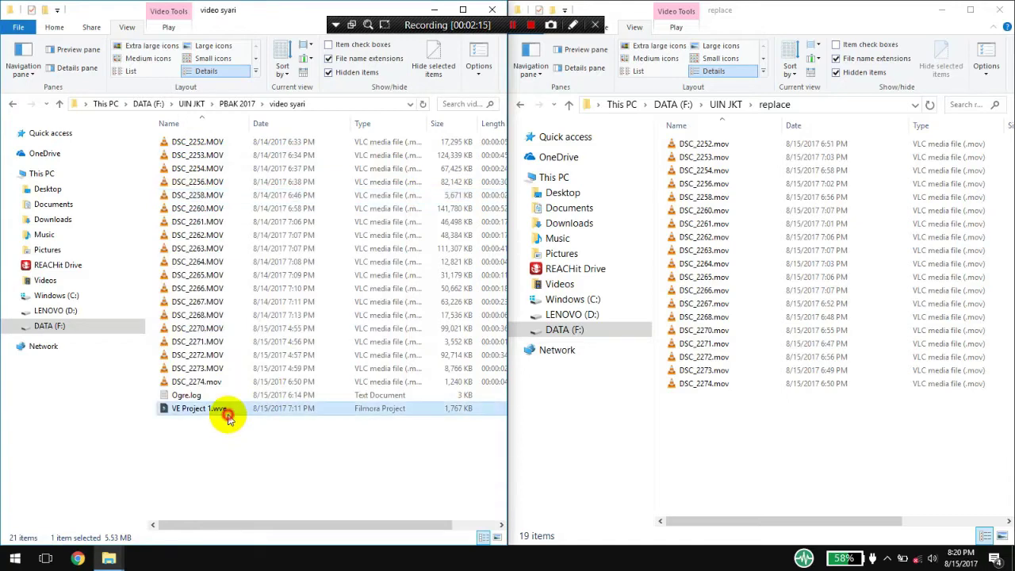
left_click(269, 382)
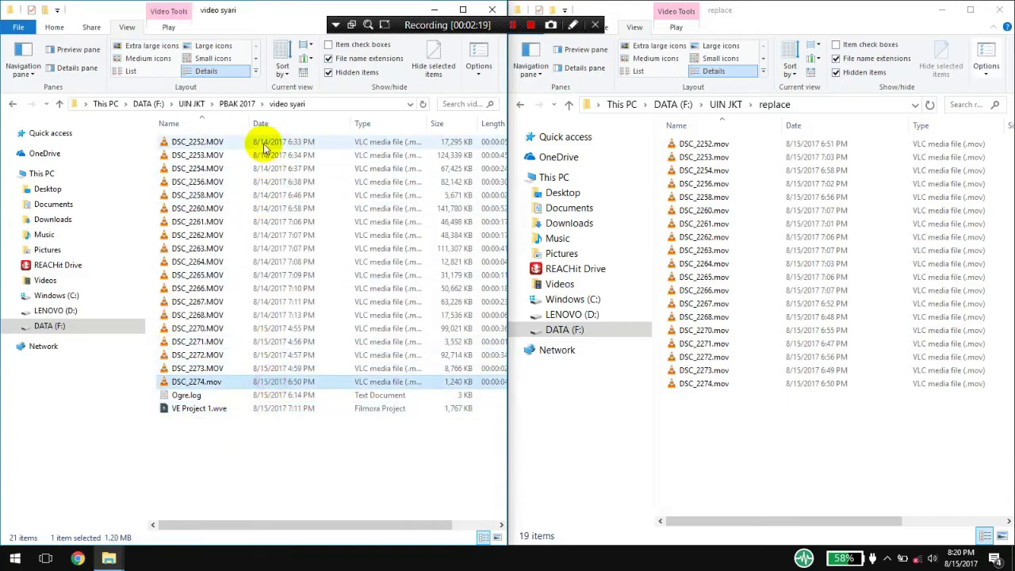
left_click(222, 142, "shift")
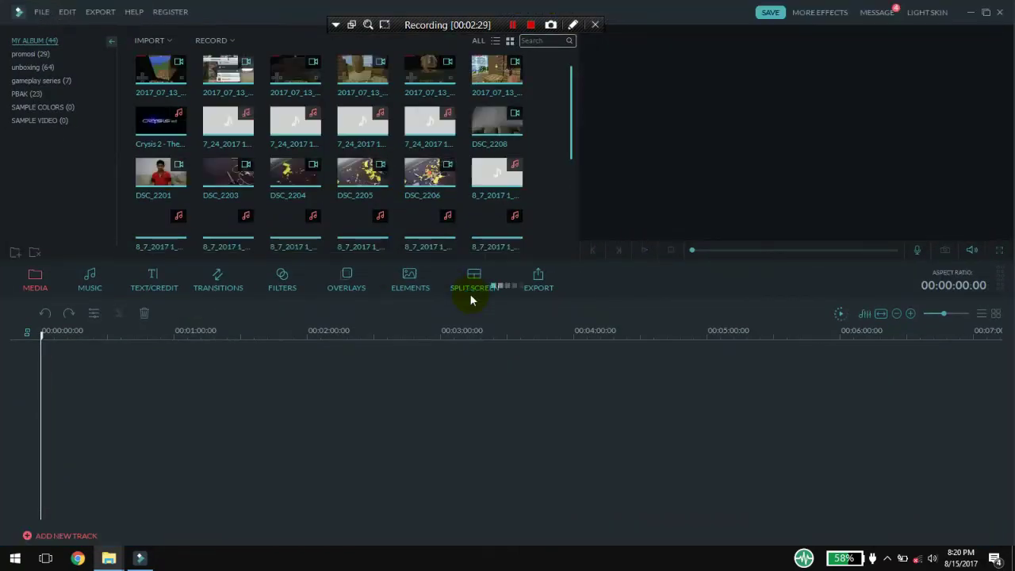
left_click(335, 24)
left_click(341, 39)
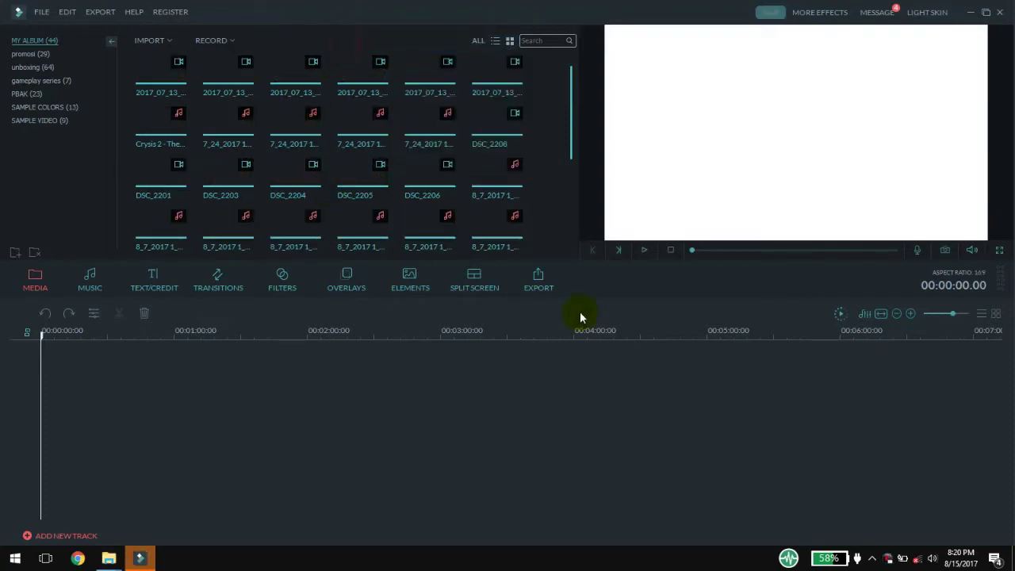
Play and pause the project preview, and move the playhead just past the 6-second mark on the timeline
left_click(647, 251)
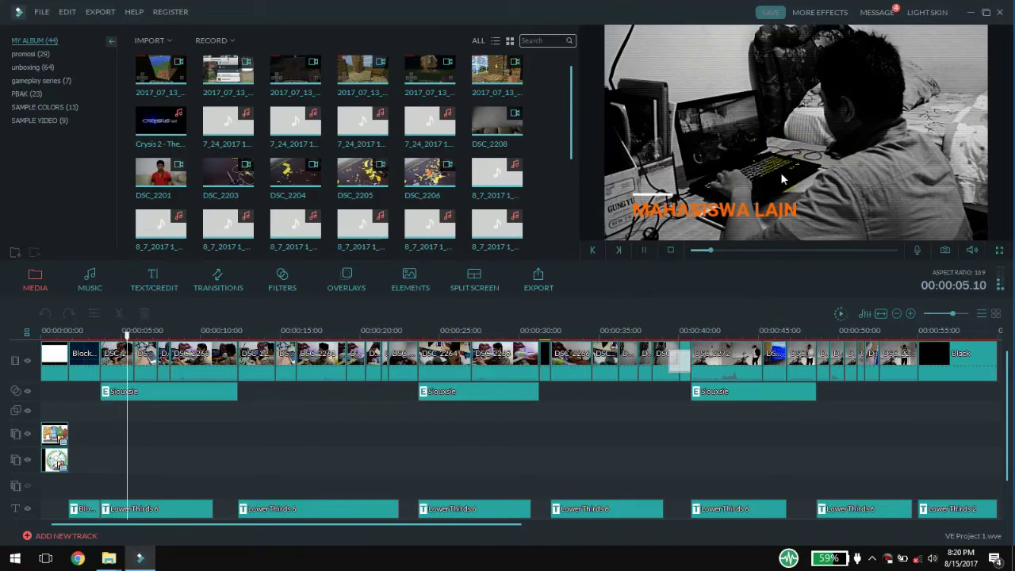
key("space")
scroll(229, 333, "up", 5)
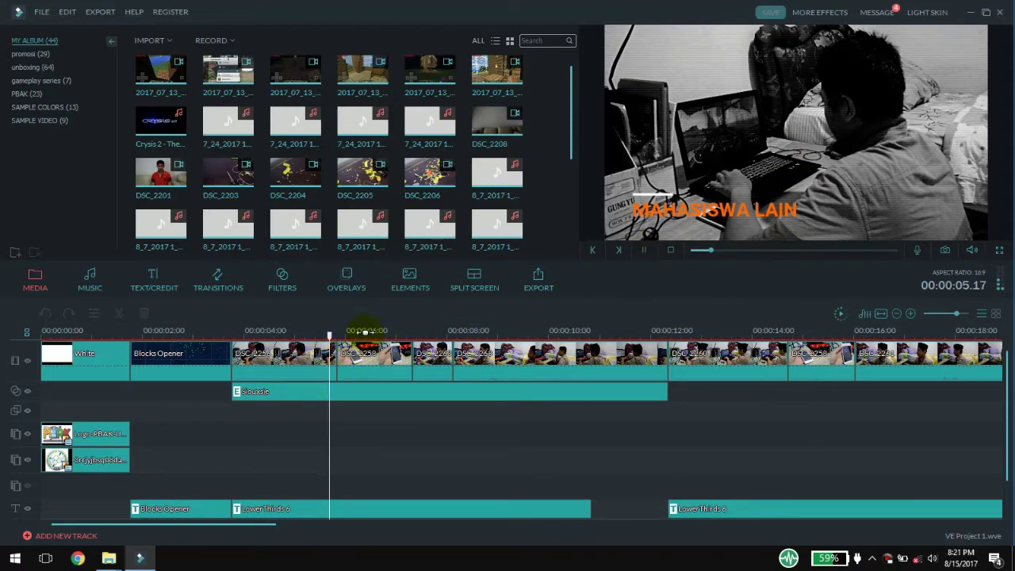
left_click(364, 333)
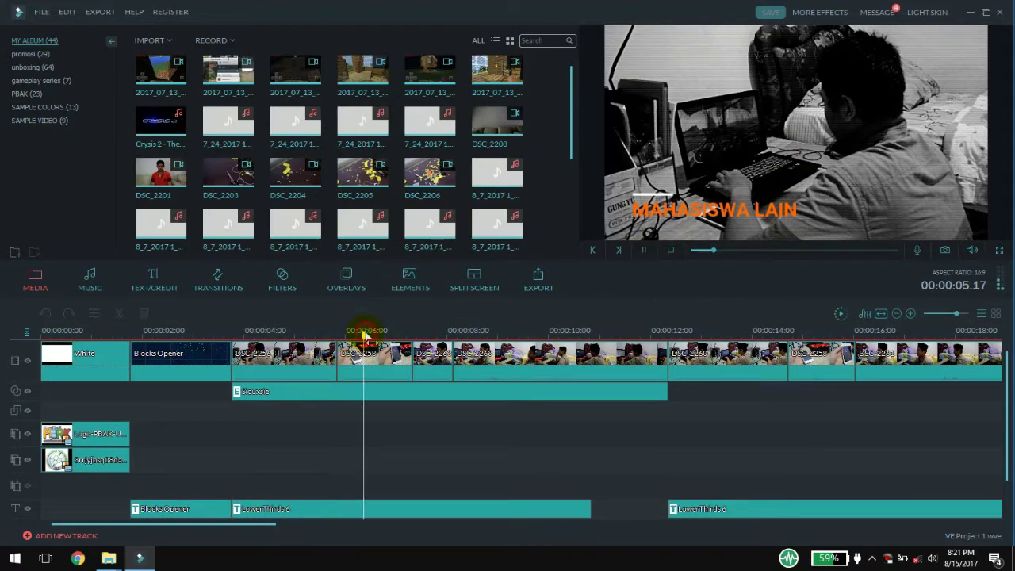
left_click(974, 13)
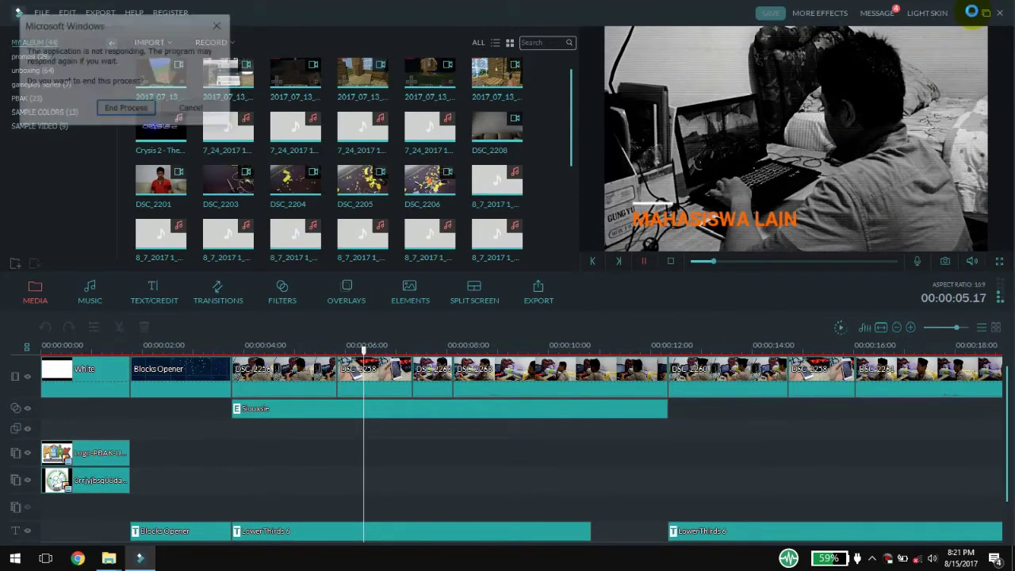
left_click(196, 108)
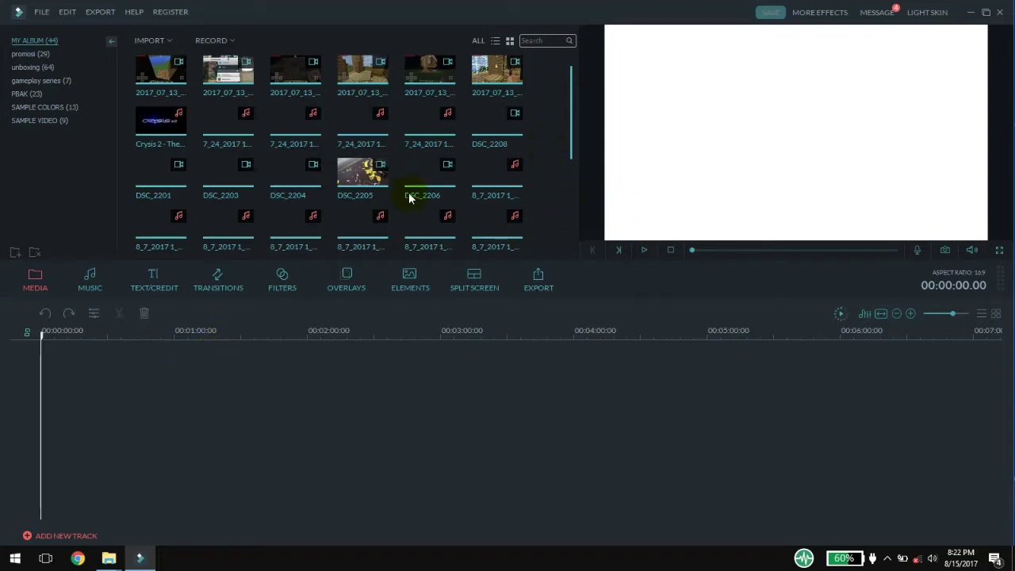
Switch to the replace folder in File Explorer to view its clips, and return to Filmora
mouse_move(109, 558)
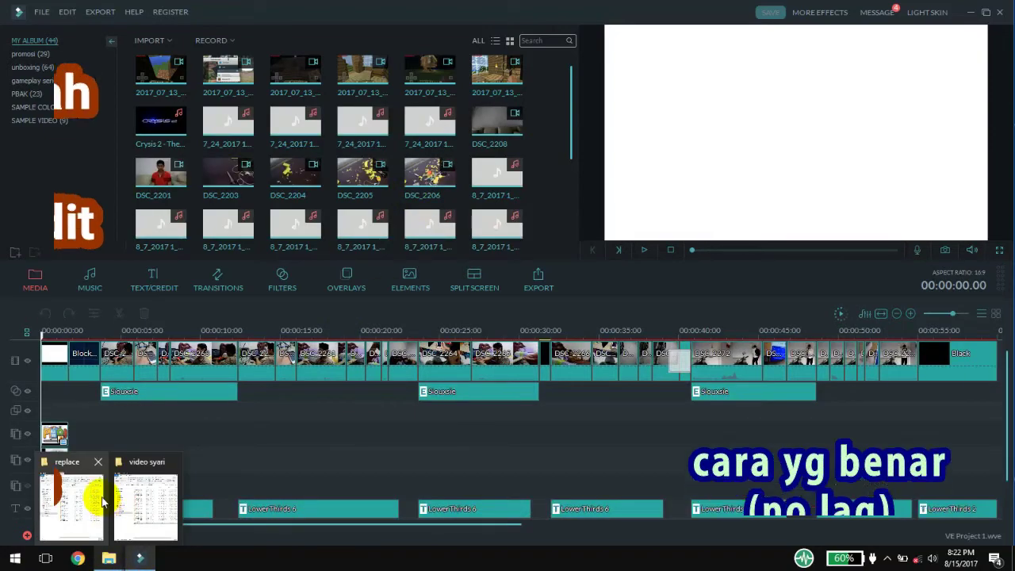
left_click(72, 503)
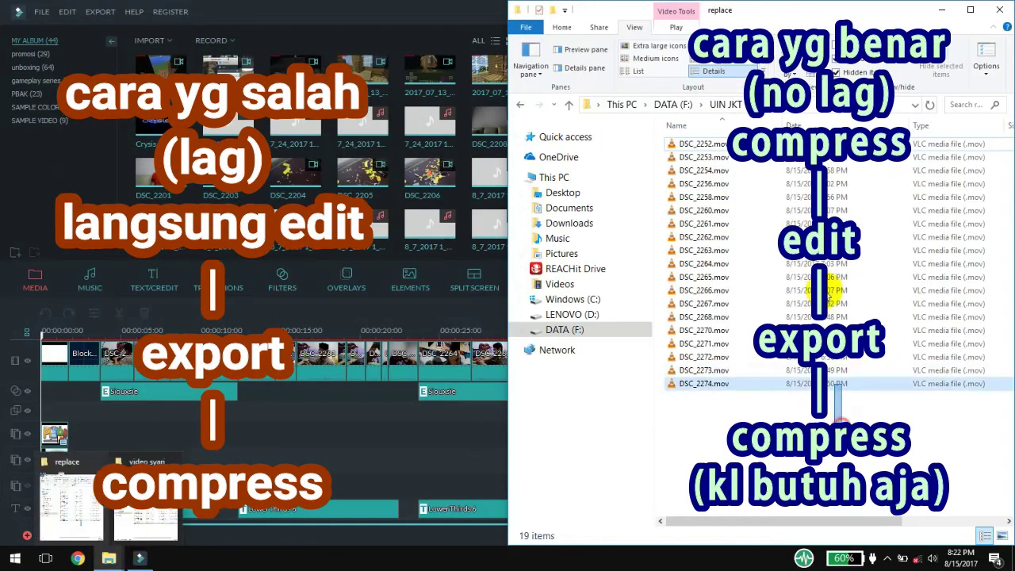
left_click_drag(838, 422, 796, 424)
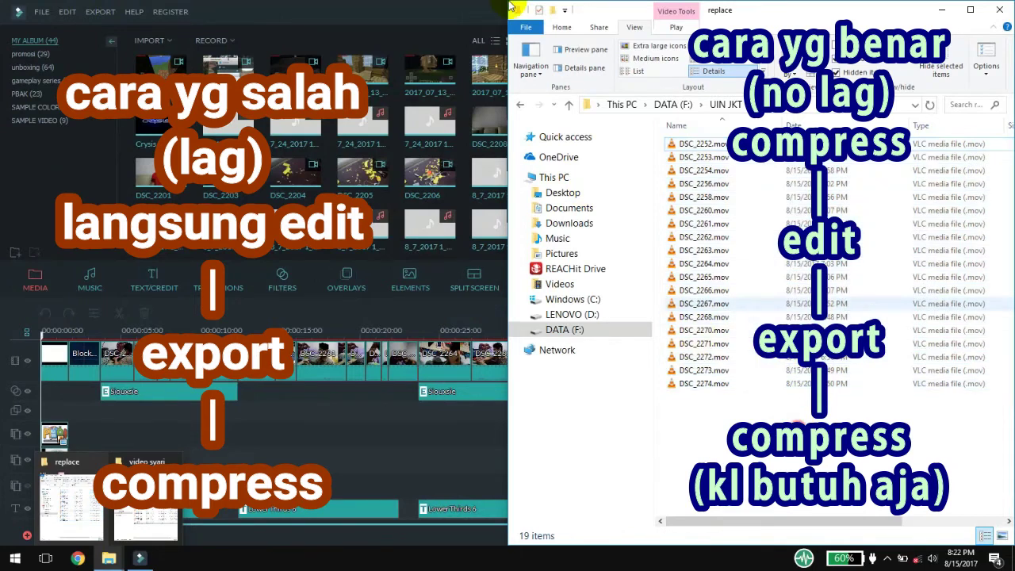
left_click(506, 26)
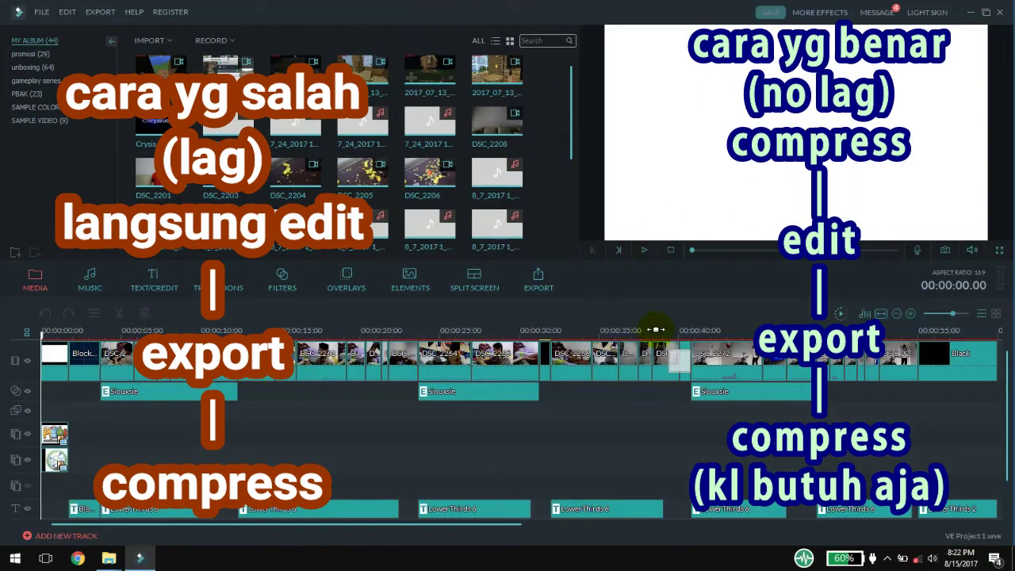
Start creating a video from the project with MKV as the output format, and open its encoding settings
left_click(100, 12)
left_click(118, 29)
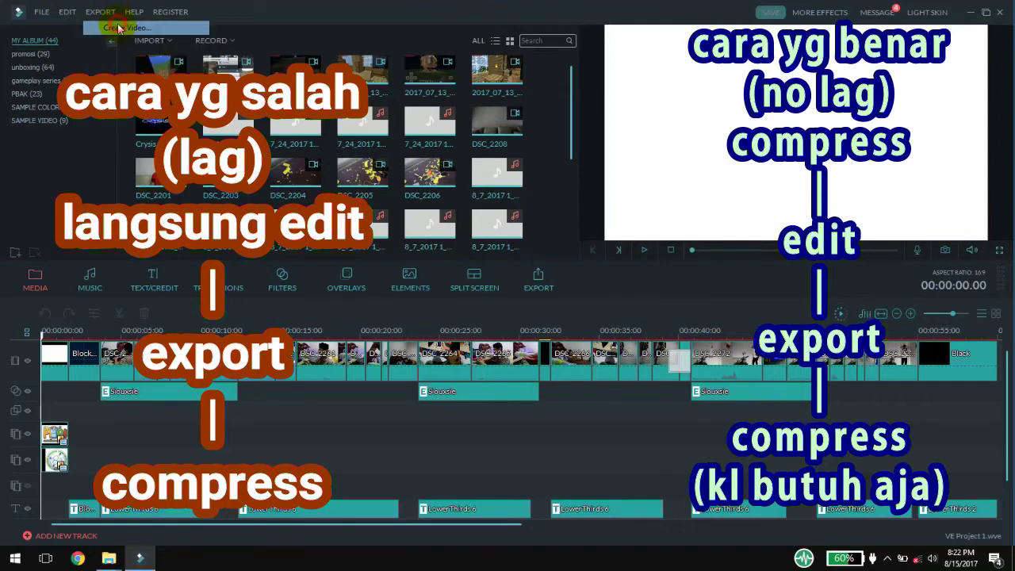
left_click(335, 237)
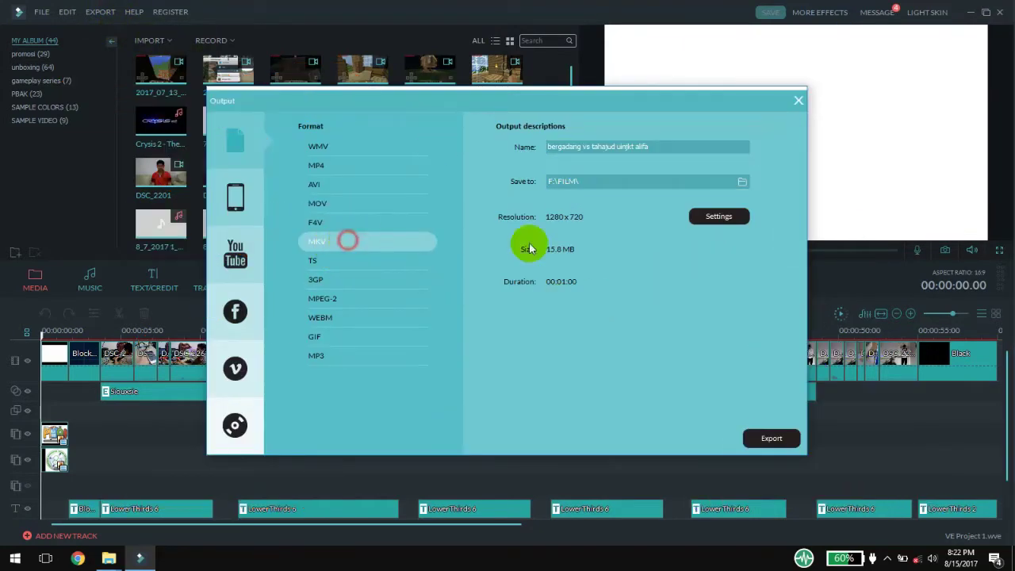
left_click(717, 216)
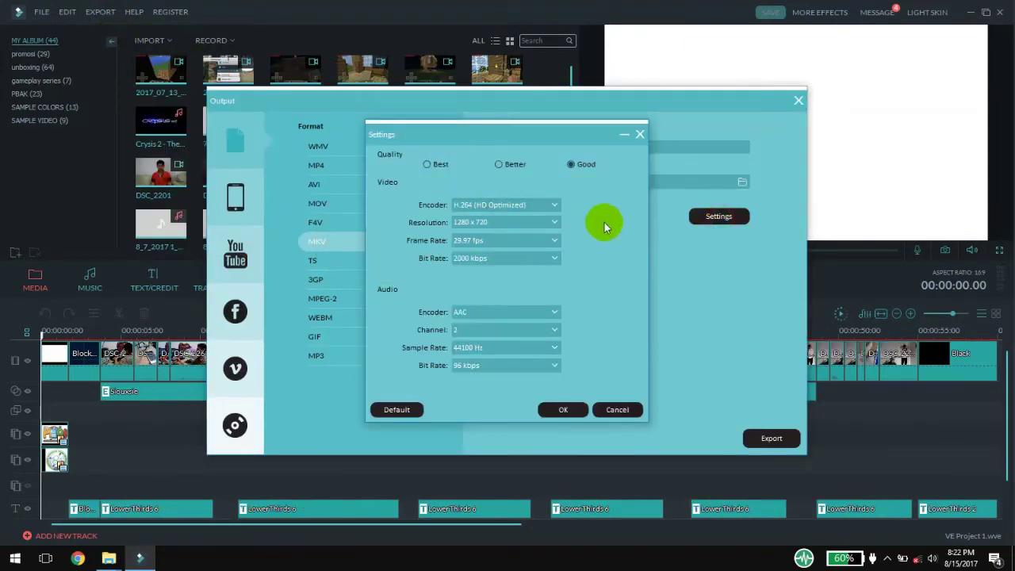
Try setting the export video to a frame rate of 30 fps and a bit rate of 2000 kbps
left_click(547, 241)
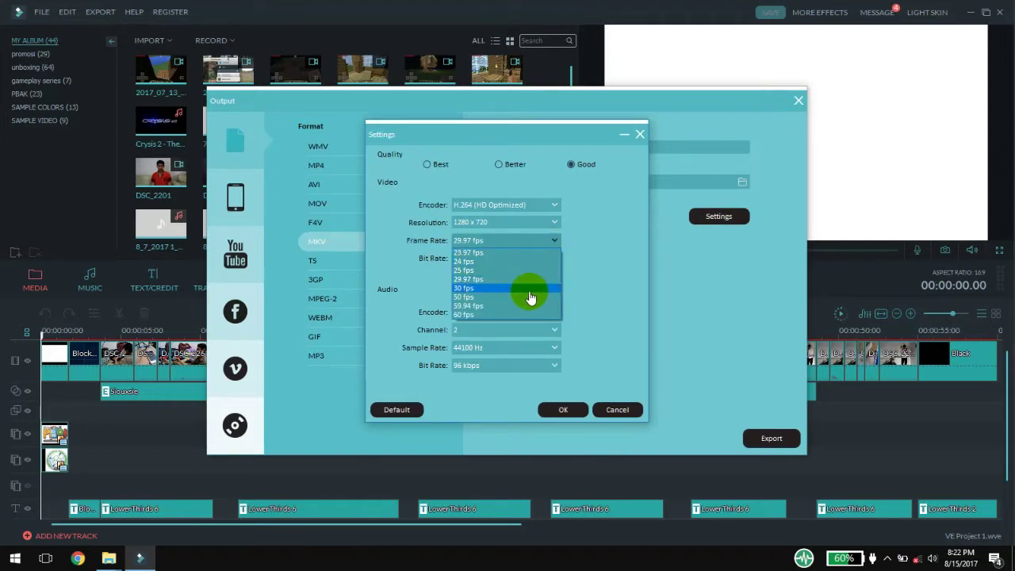
left_click(530, 297)
left_click(487, 265)
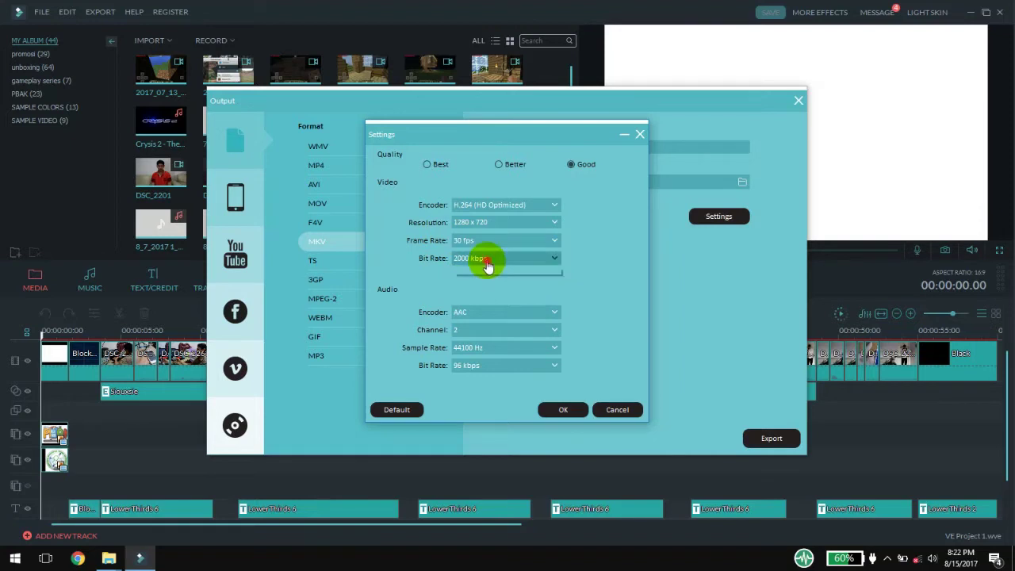
left_click(480, 266)
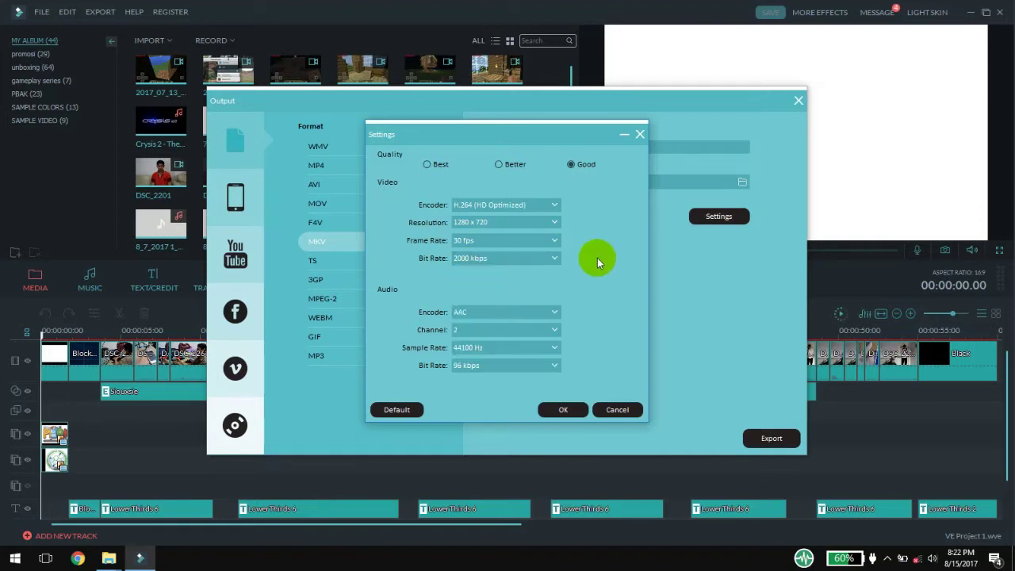
Try the AAC audio encoder with a 44100 Hz sample rate and 96 kbps bit rate, and cancel the encoding settings
left_click(468, 312)
left_click(469, 321)
left_click(484, 347)
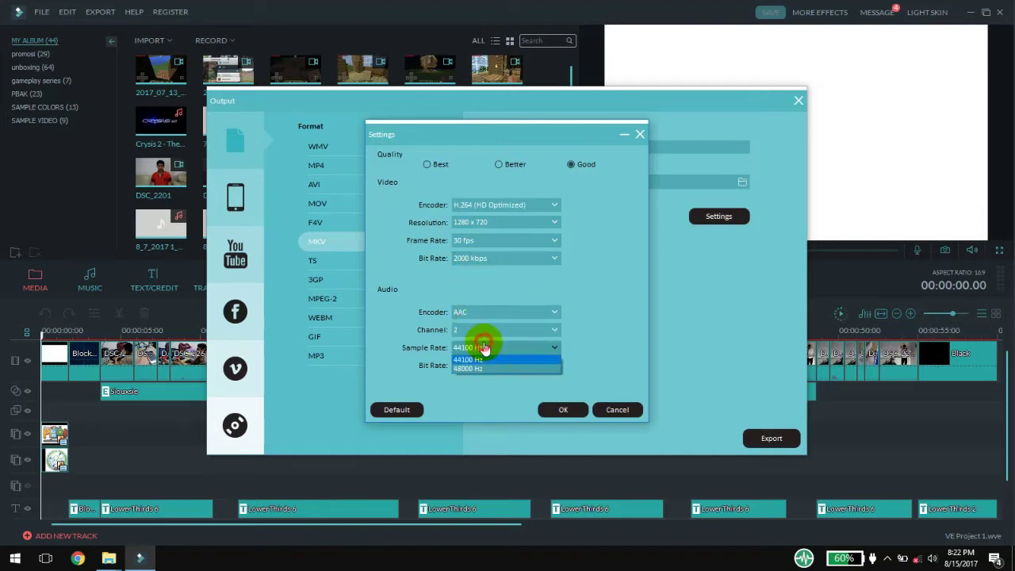
left_click(473, 359)
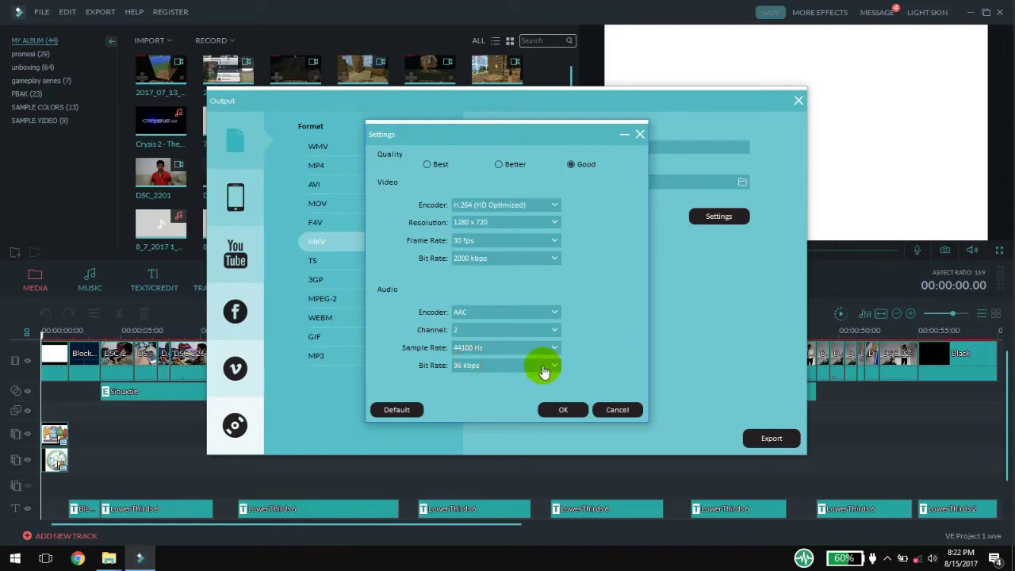
left_click(494, 367)
left_click(491, 379)
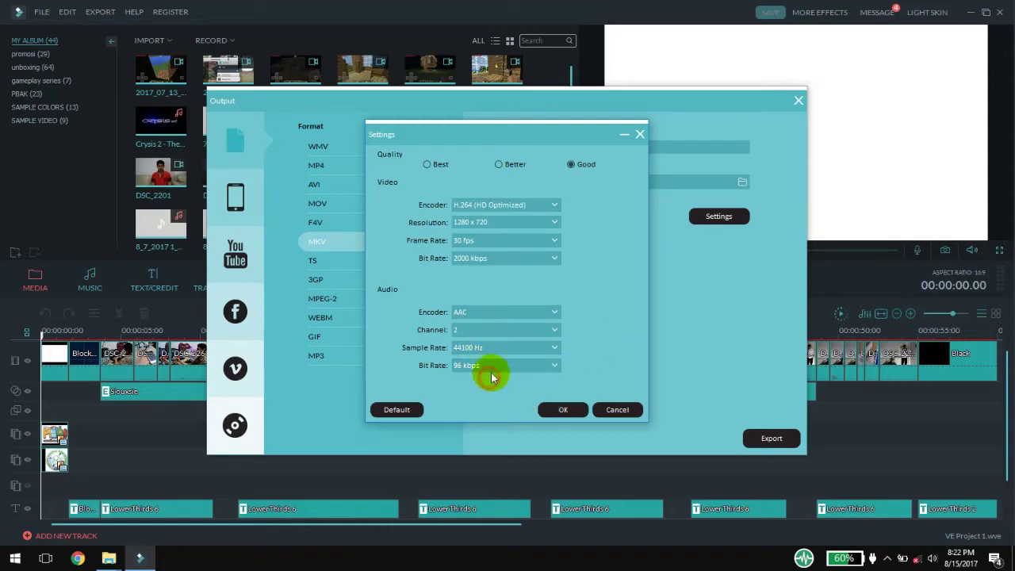
left_click(624, 406)
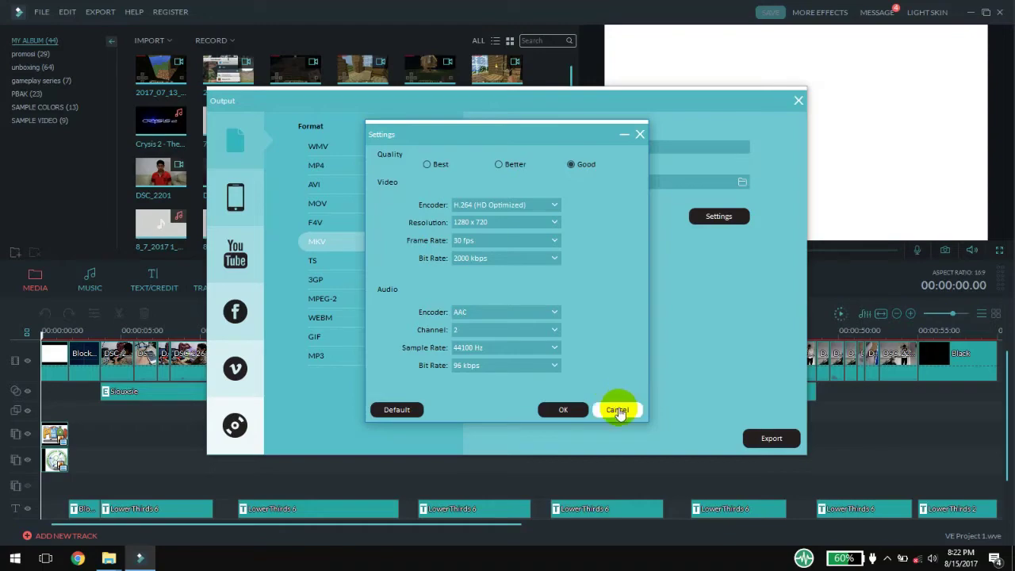
left_click(616, 409)
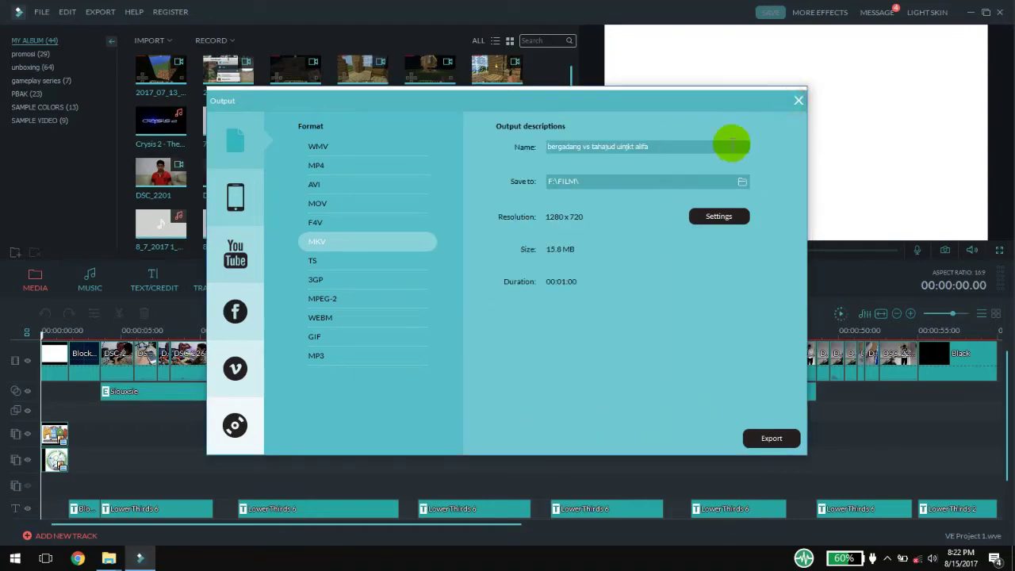
Close the export output window without exporting, and show the desktop
left_click(797, 101)
mouse_move(117, 561)
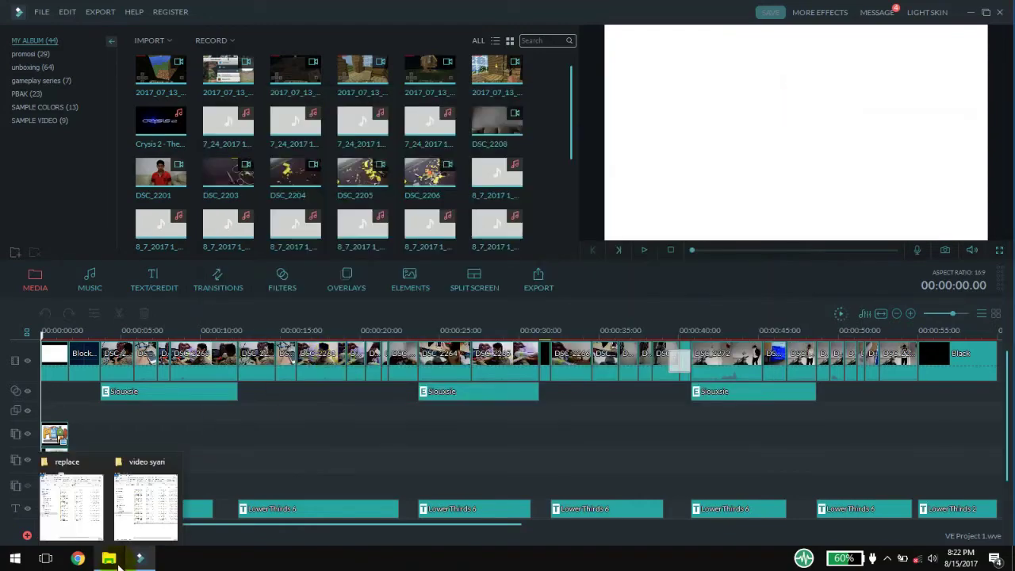
left_click(140, 529)
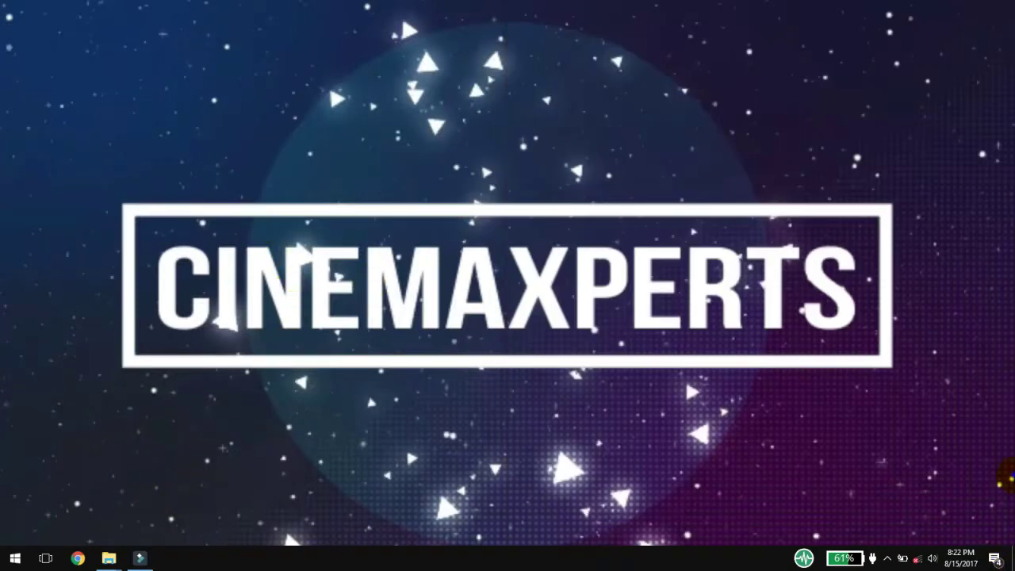
right_click(951, 296)
left_click(960, 373)
Search the computer for "converter" and launch Wondershare Video Converter Ultimate
key("super")
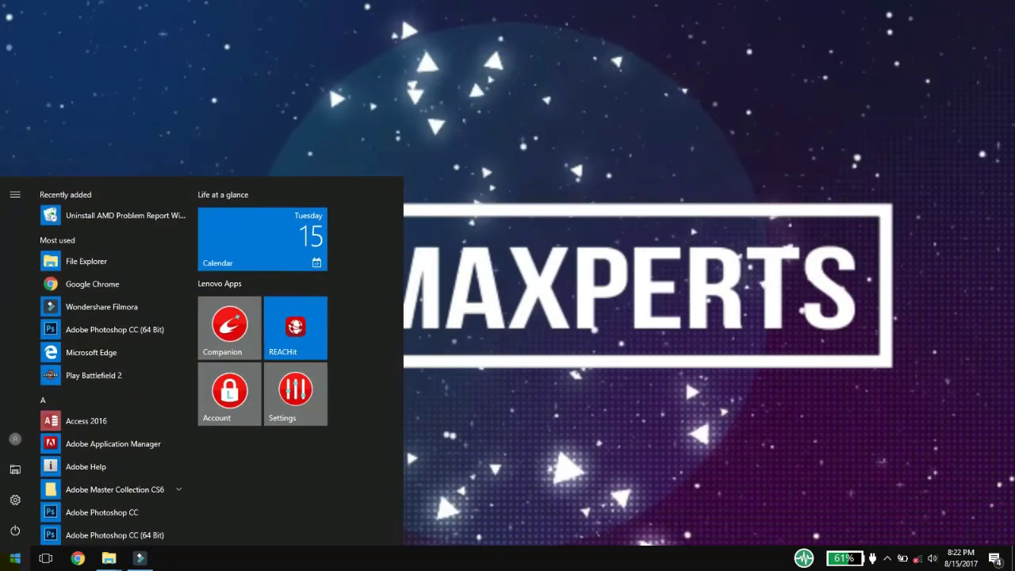
type("converter")
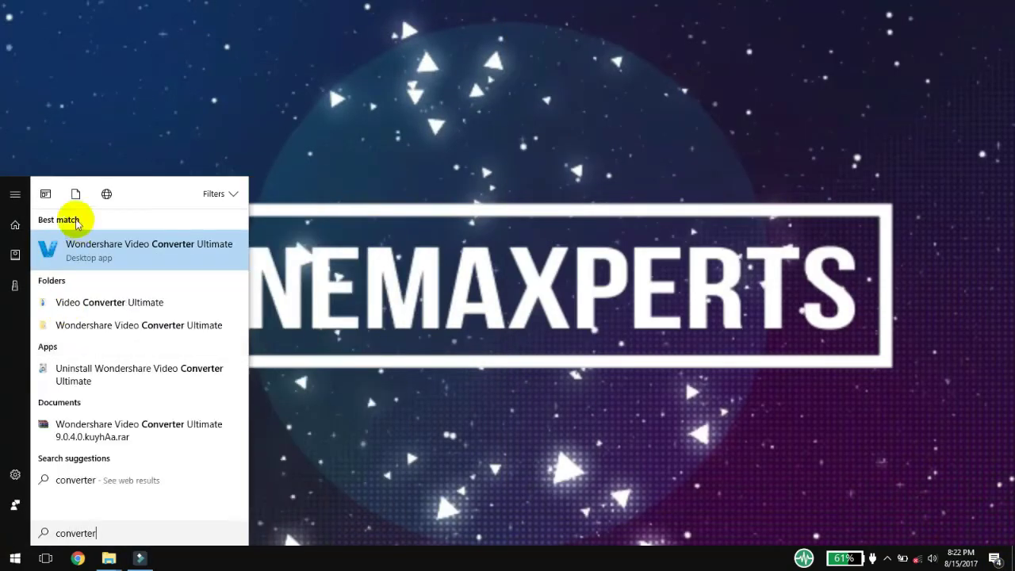
left_click(80, 255)
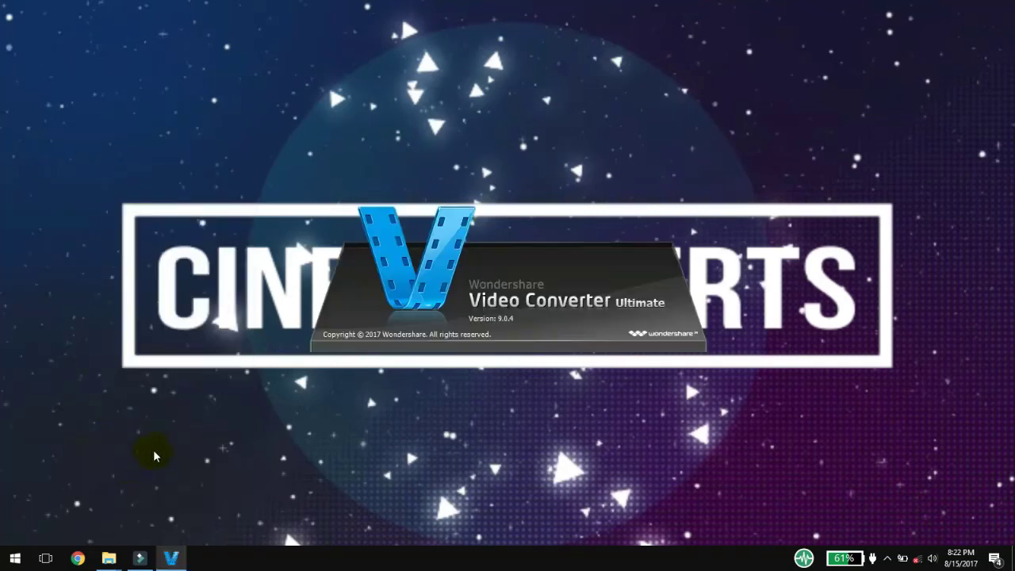
Display the replace and video syari folders side by side, and select clips DSC_2252 to DSC_2274 in video syari
mouse_move(134, 565)
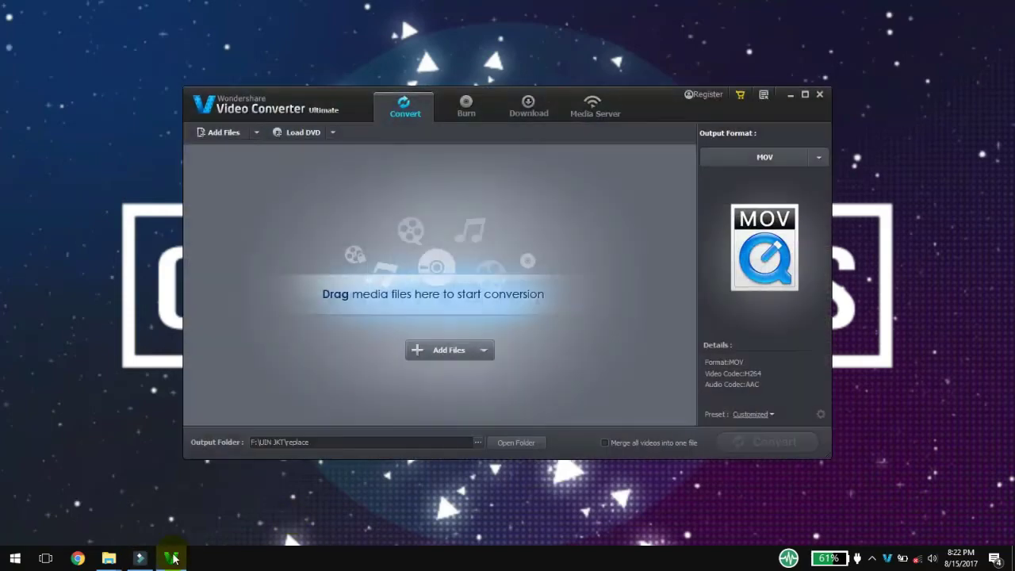
left_click(93, 522)
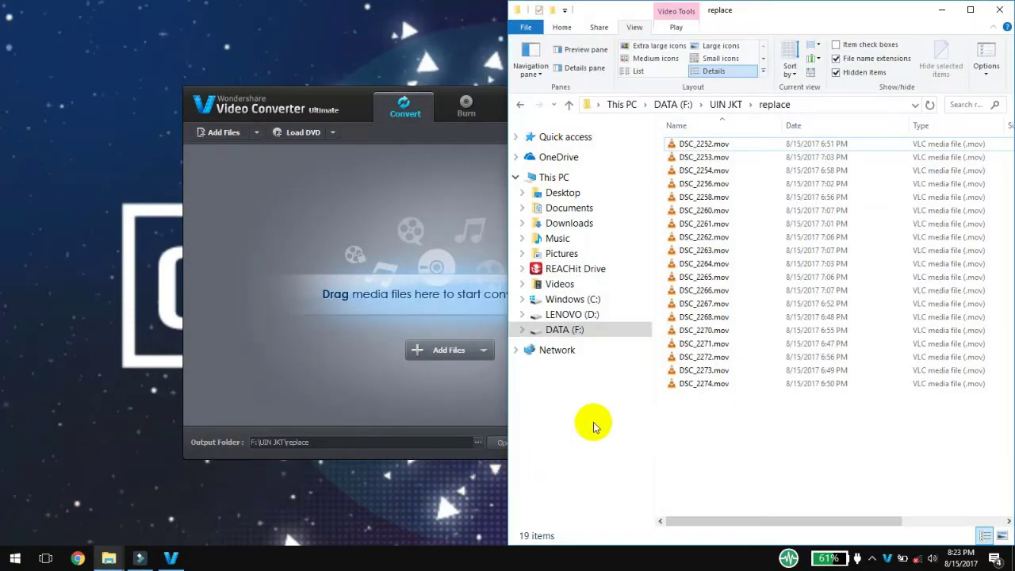
mouse_move(109, 558)
left_click(147, 500)
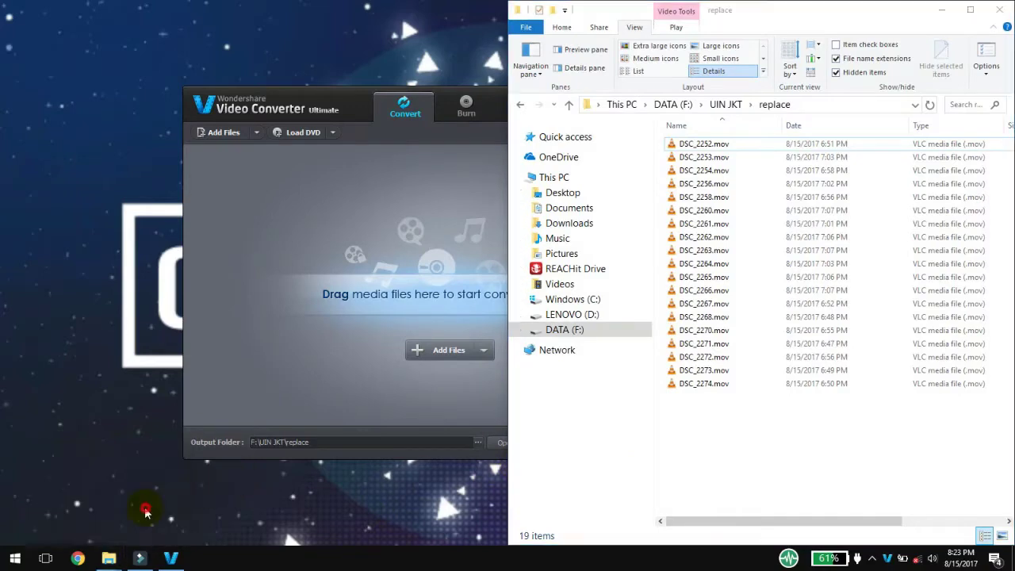
left_click(224, 383)
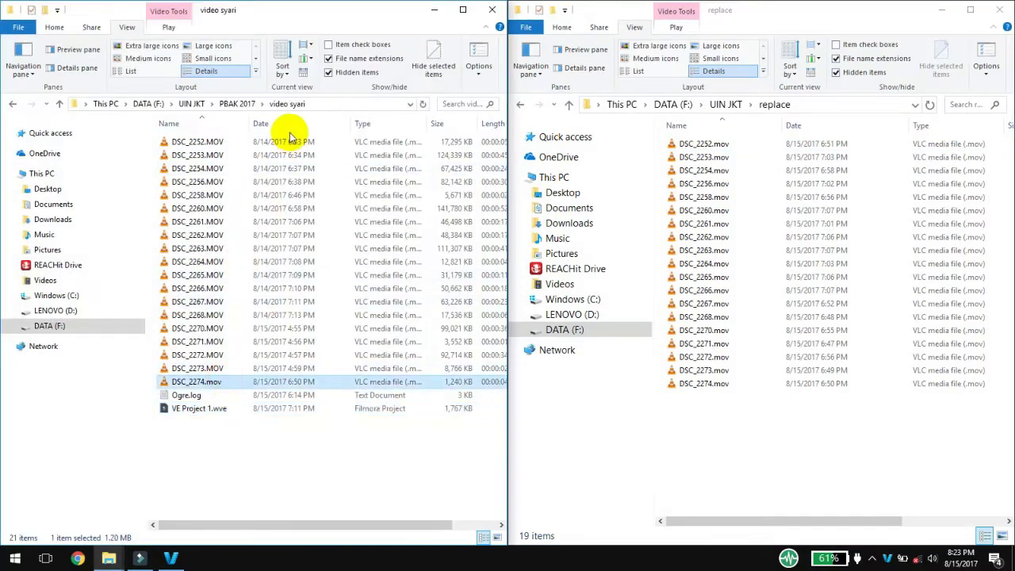
left_click(284, 141, "shift")
View the converter's main window, and select all clips in the replace folder to compare their total size with video syari
left_click(171, 558)
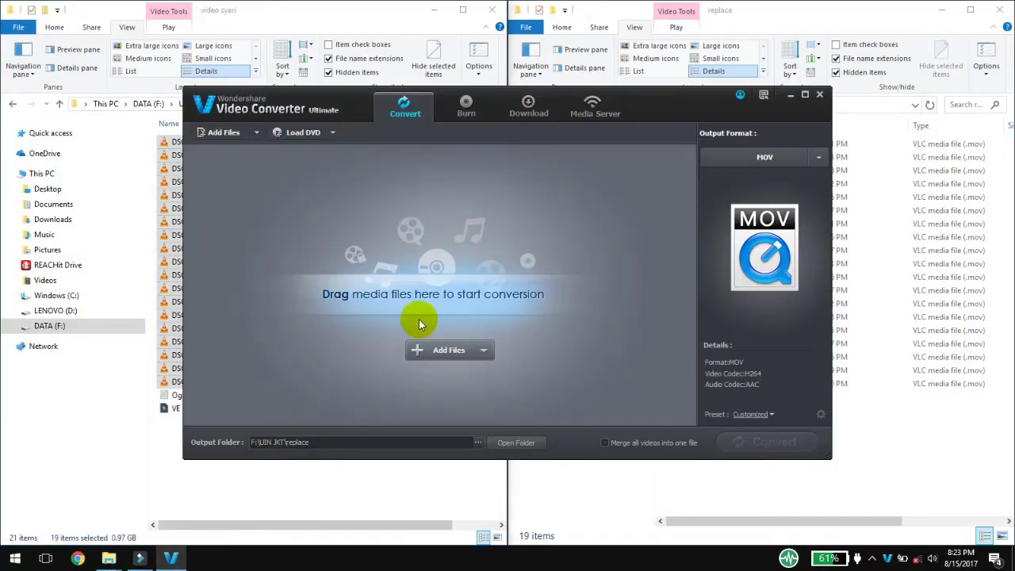
left_click(771, 9)
left_click(381, 7)
left_click_drag(723, 448, 757, 99)
left_click_drag(750, 416, 753, 151)
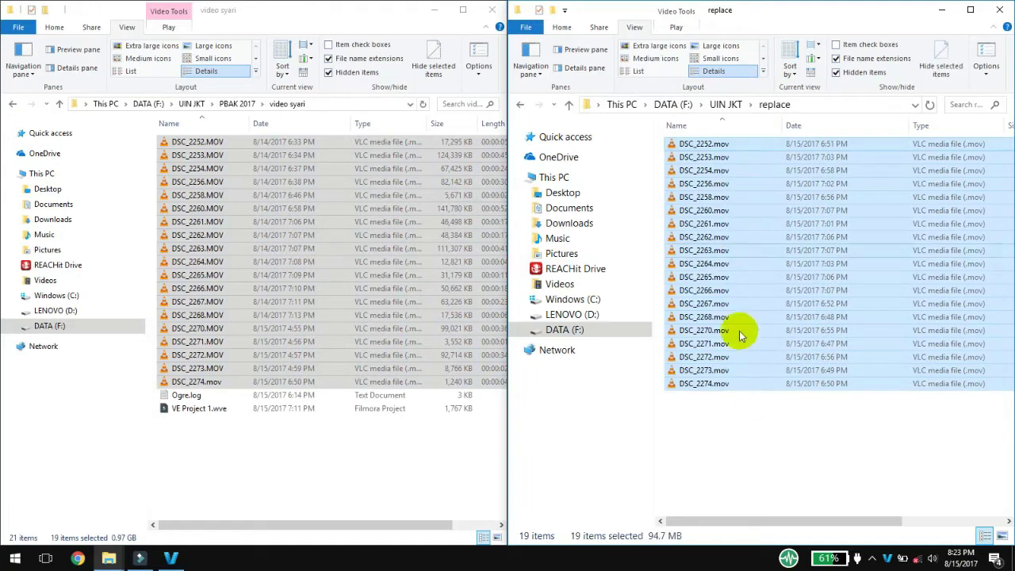
left_click_drag(730, 435, 785, 159)
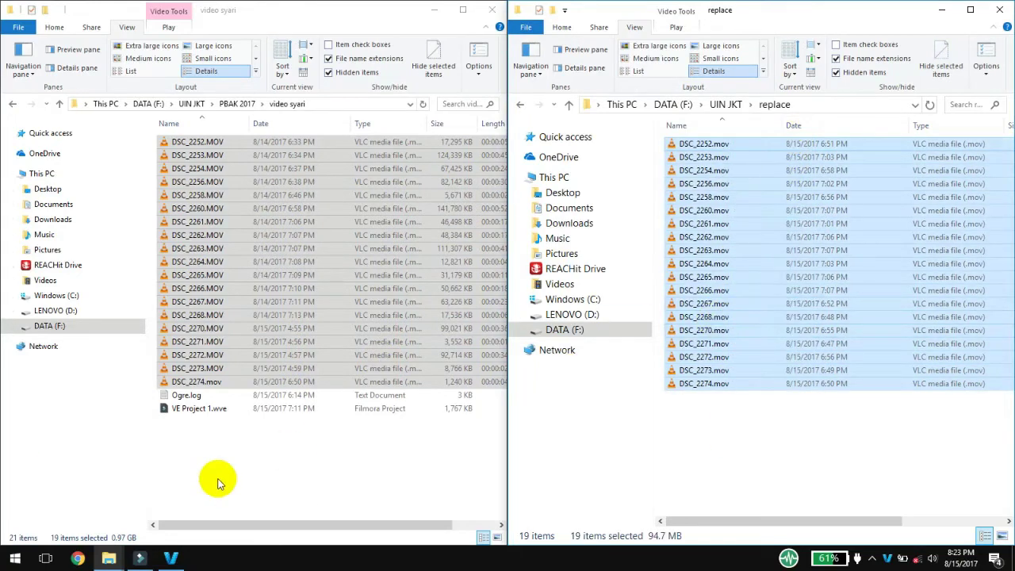
Switch to Filmora, glance at the replace folder, and close Filmora
left_click(138, 558)
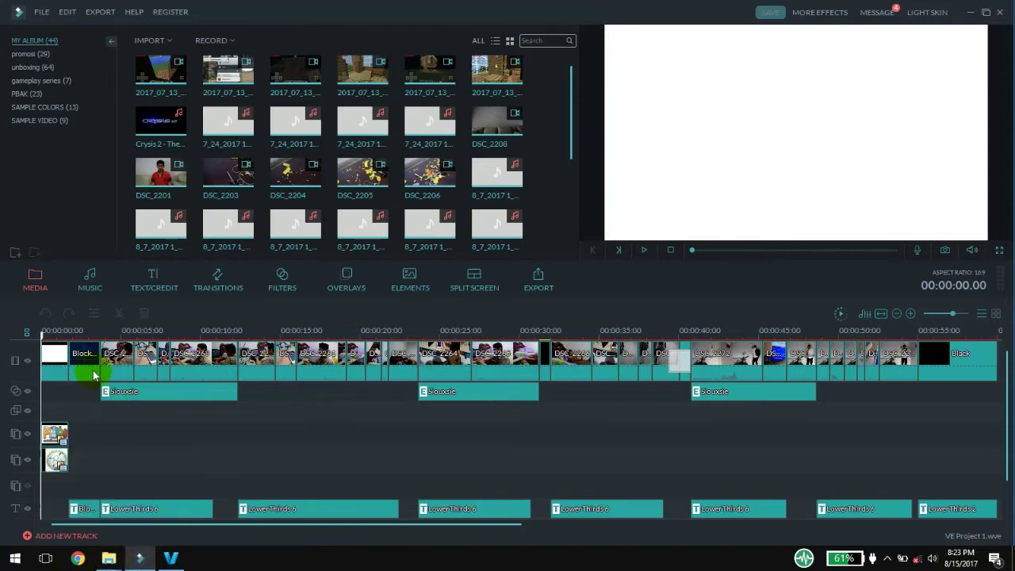
mouse_move(111, 561)
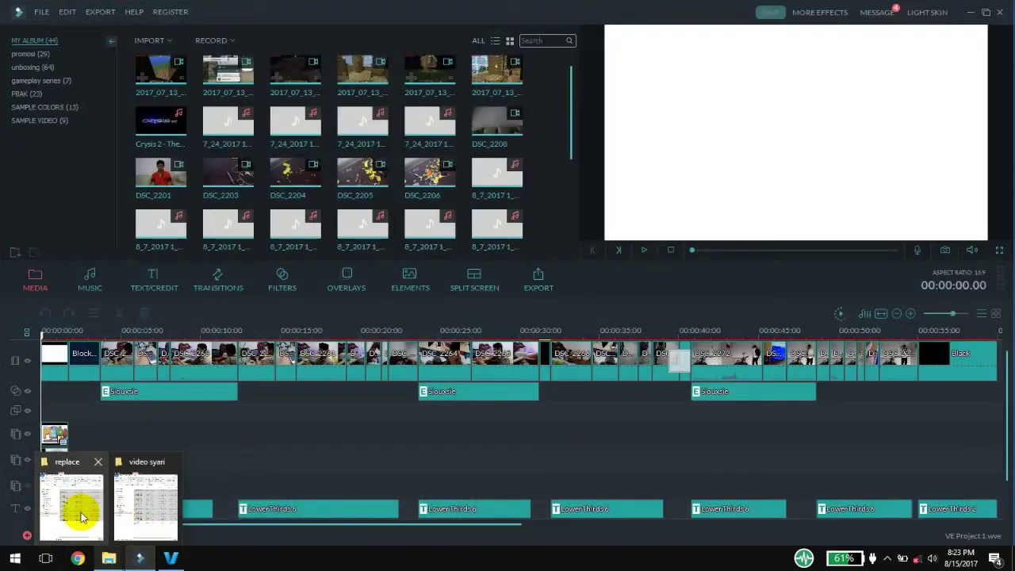
left_click(82, 516)
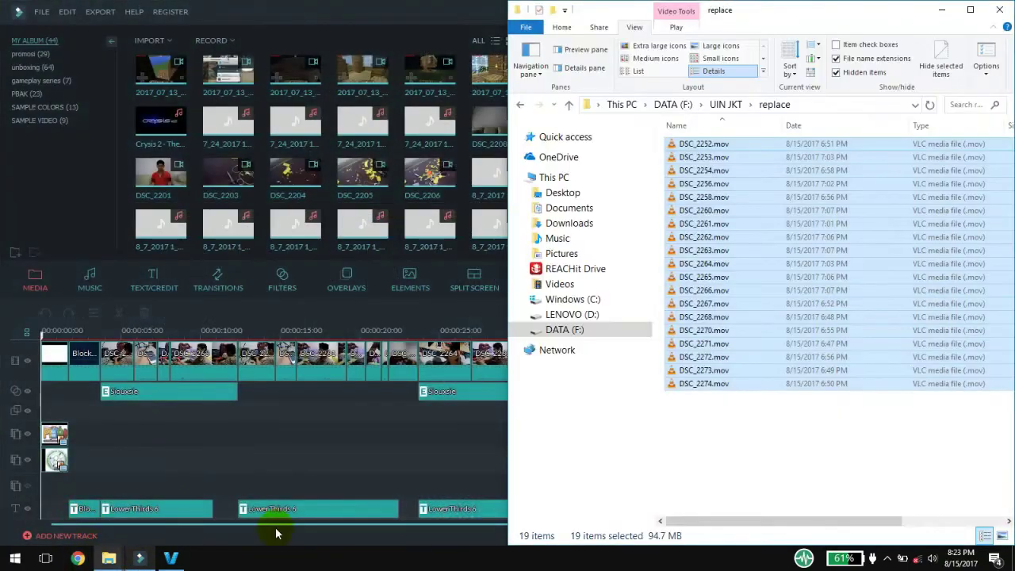
left_click(943, 8)
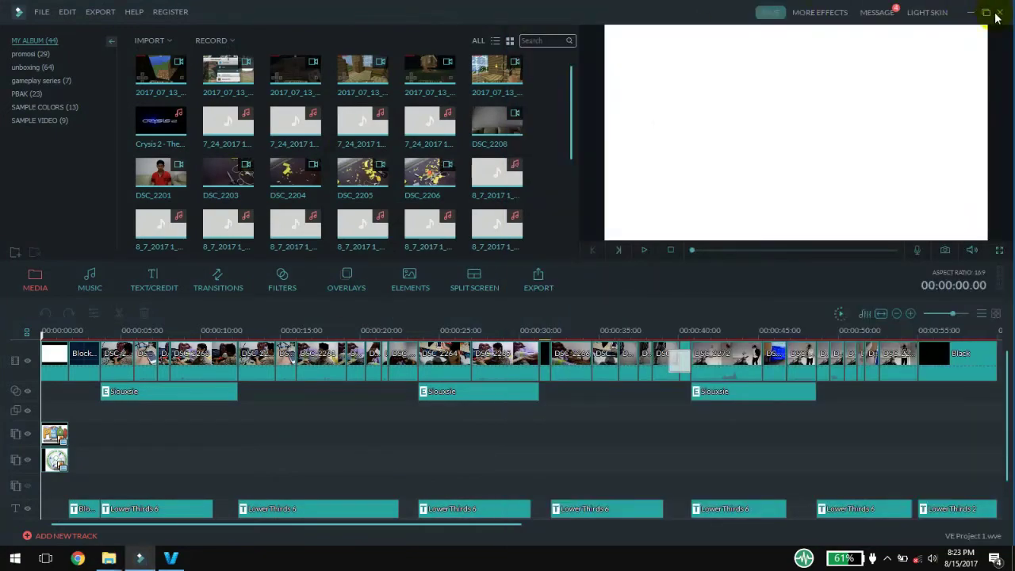
left_click(1000, 19)
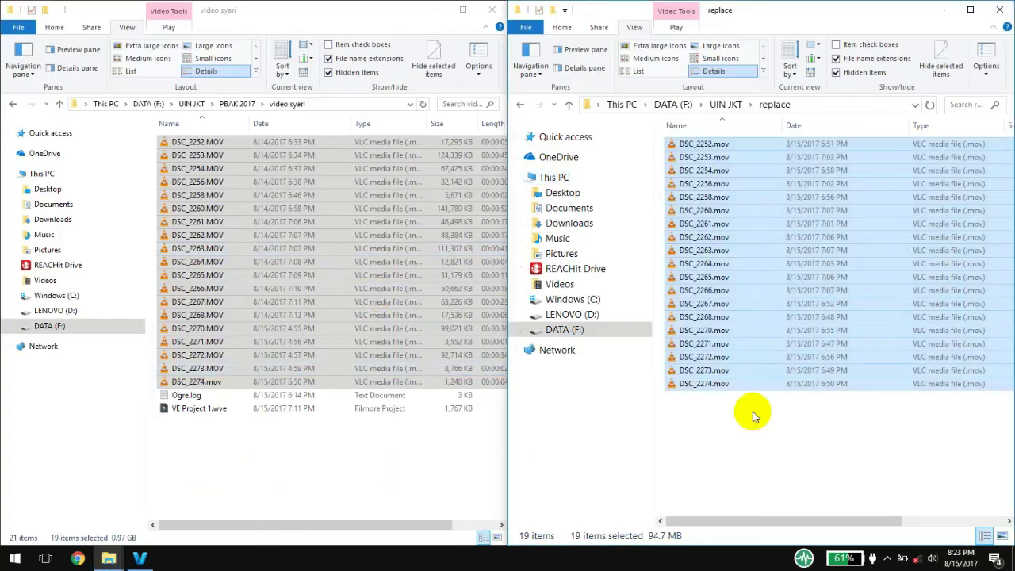
Move all the compressed clips from the replace folder into video syari, replacing the files with the same names
left_click_drag(759, 452, 793, 143)
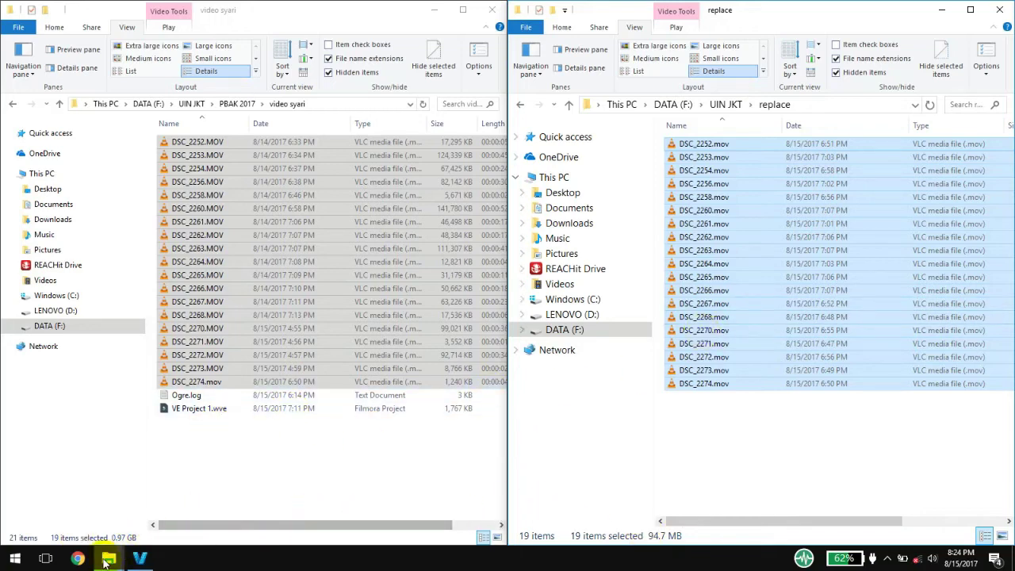
mouse_move(109, 558)
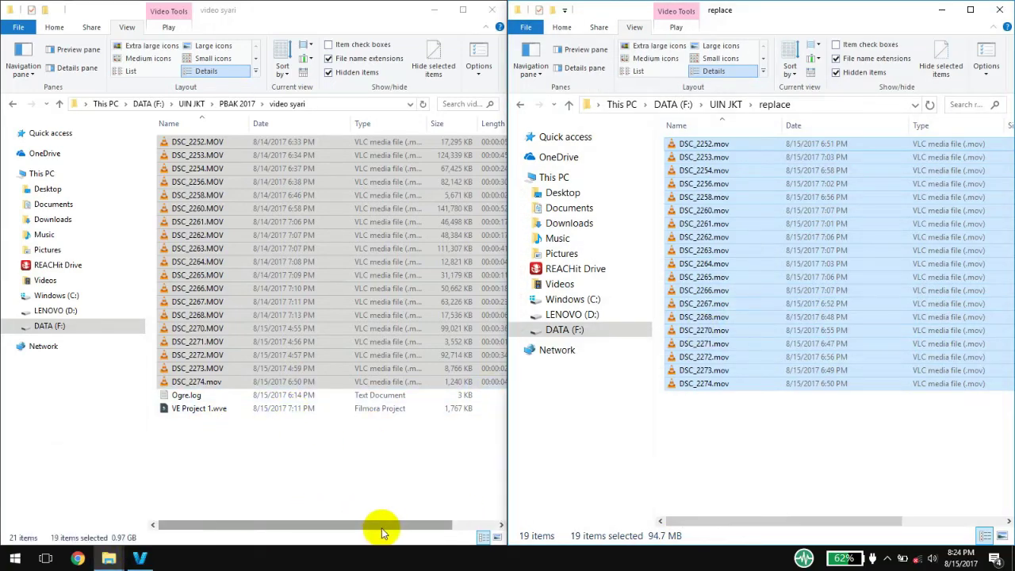
left_click_drag(742, 181, 273, 493)
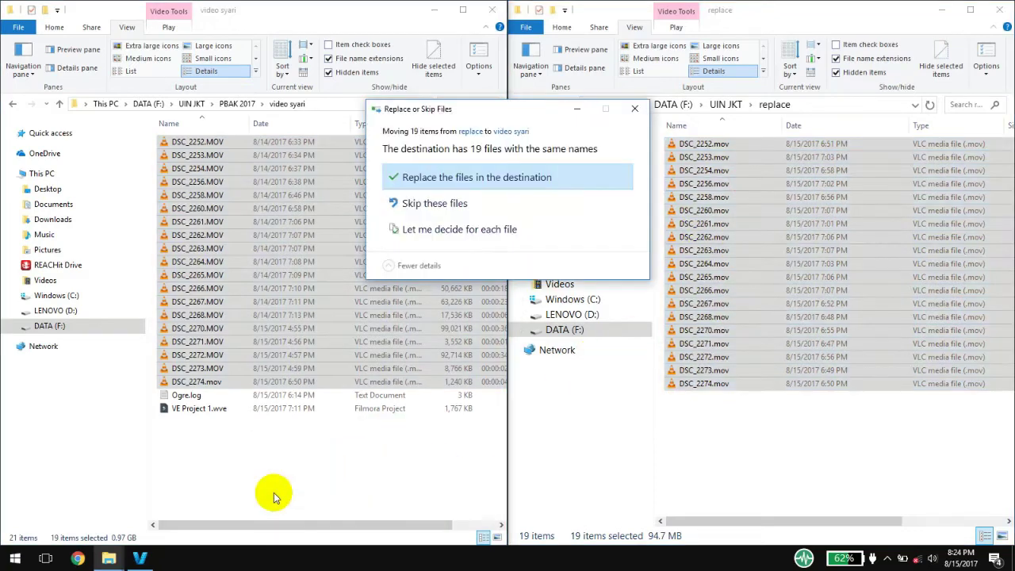
left_click(456, 193)
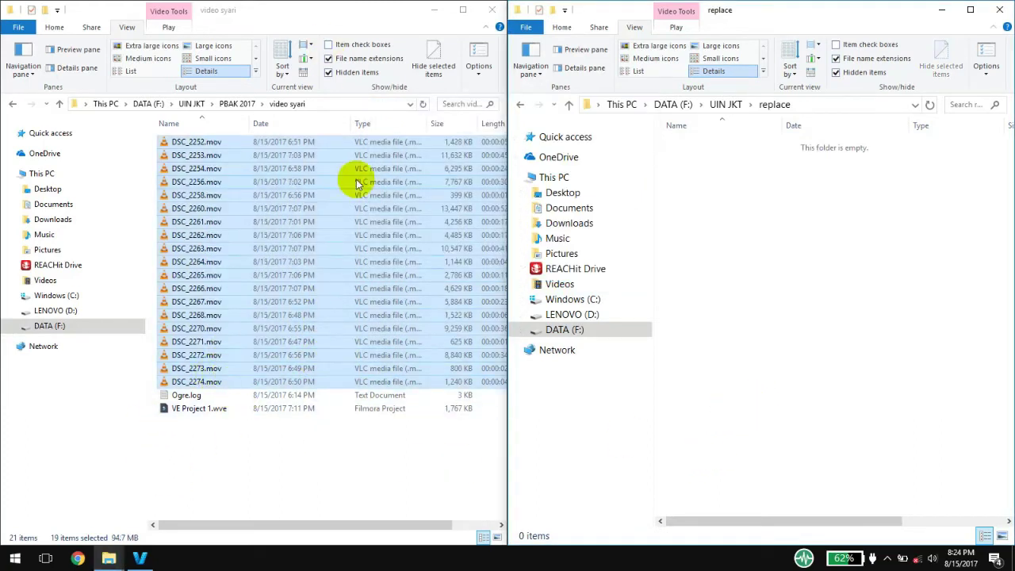
left_click(359, 249)
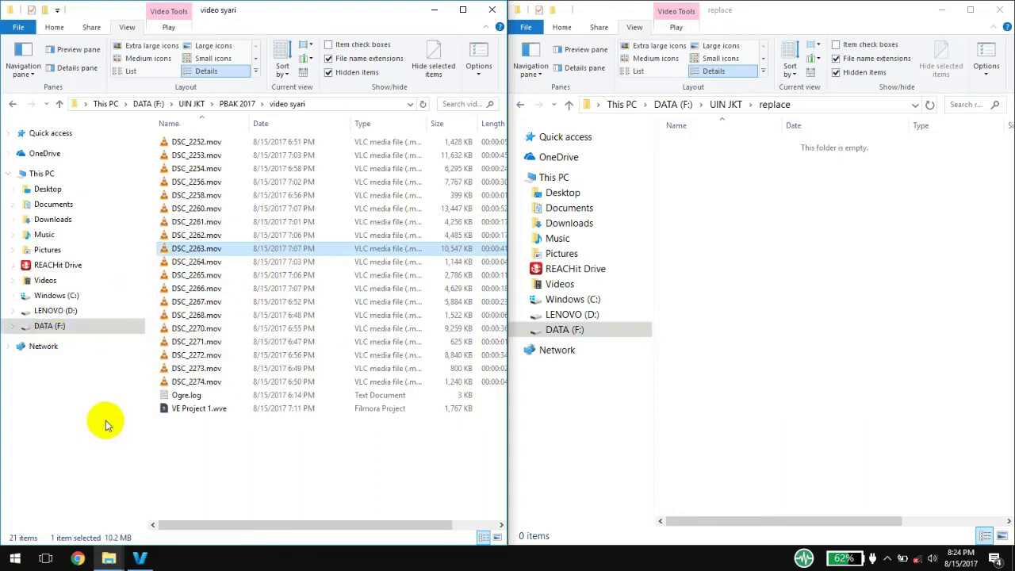
Close Wondershare Video Converter Ultimate, and open VE Project 1.wve from the video syari folder in Filmora
left_click(140, 559)
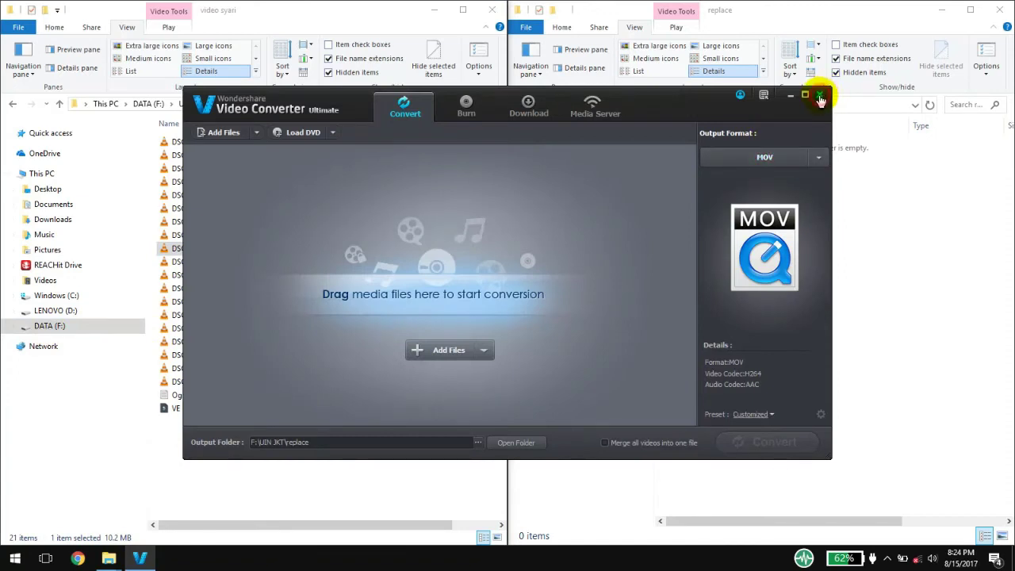
mouse_move(118, 547)
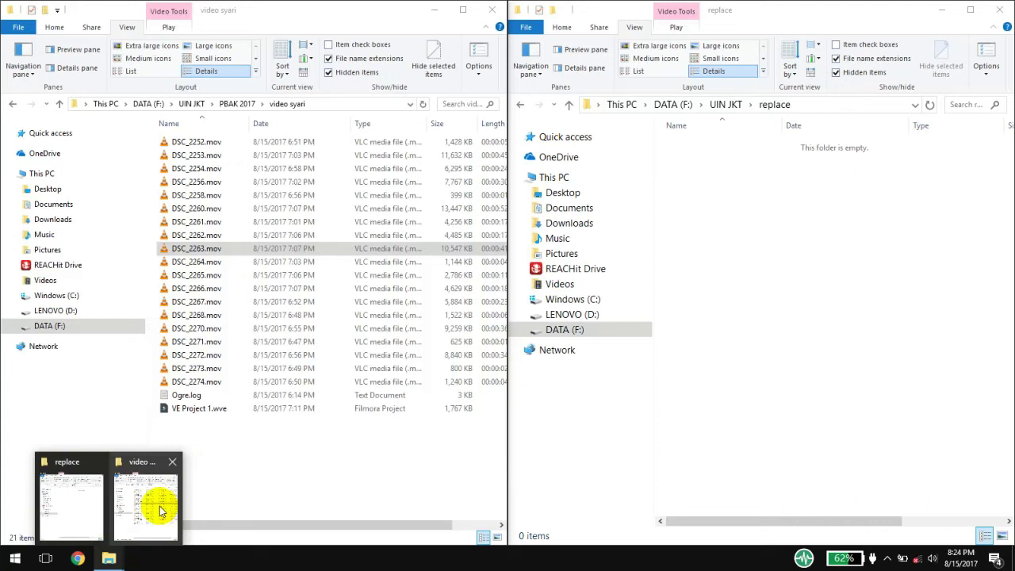
left_click(156, 503)
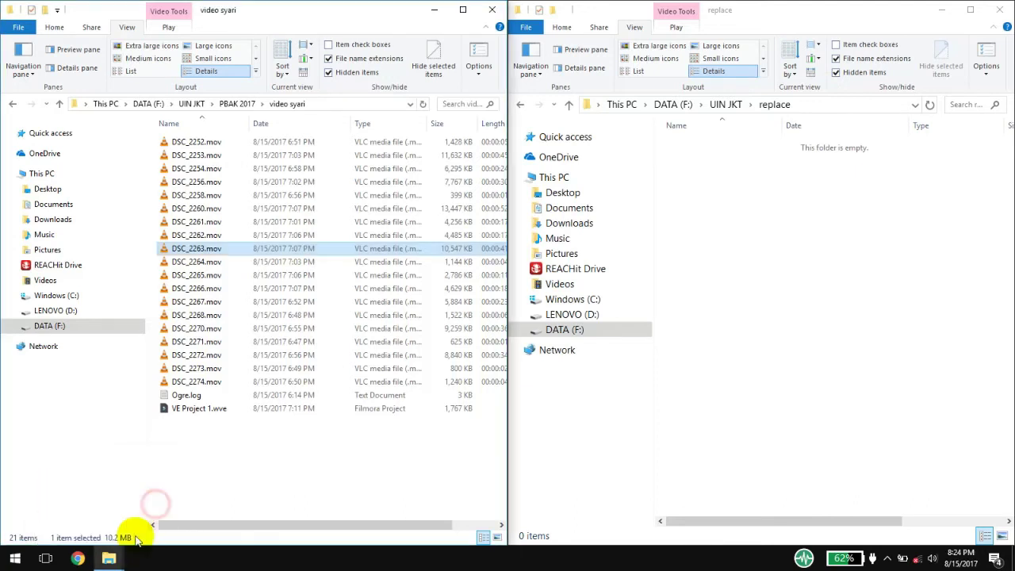
left_click(216, 409)
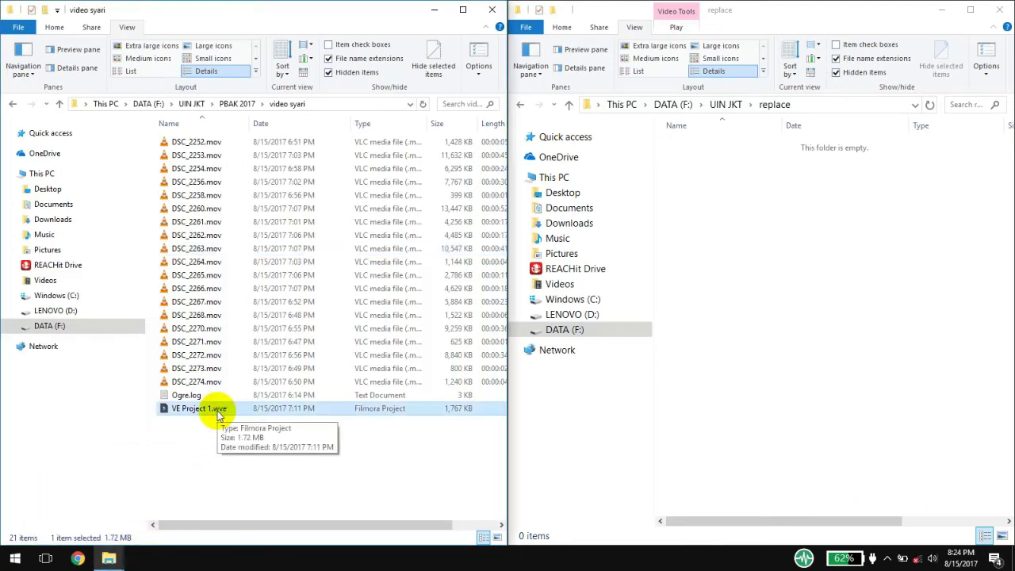
double_click(216, 409)
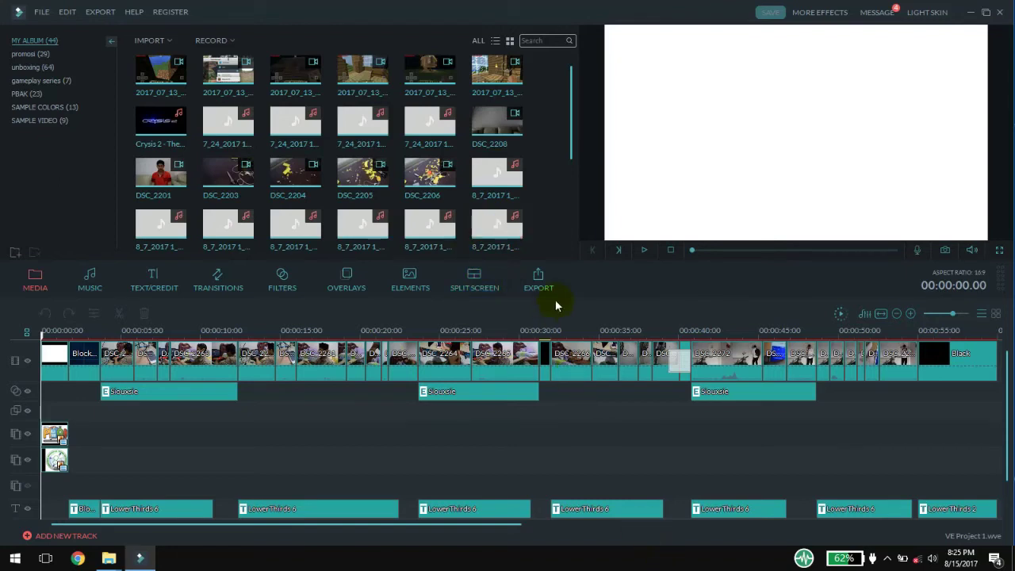
Play the reopened project in the preview, watch it in full screen, and pause after returning to the normal view
left_click(644, 251)
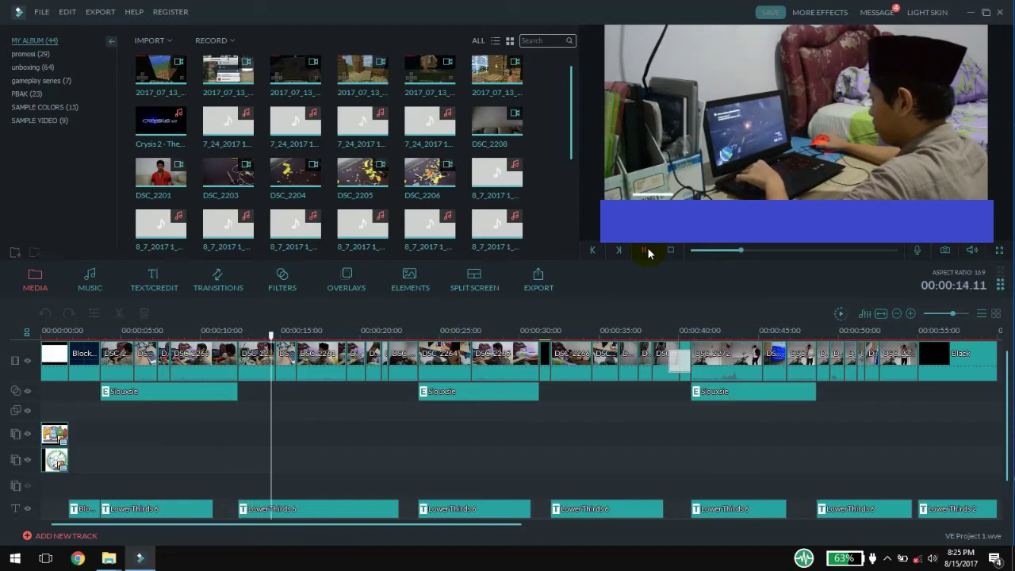
left_click(1001, 250)
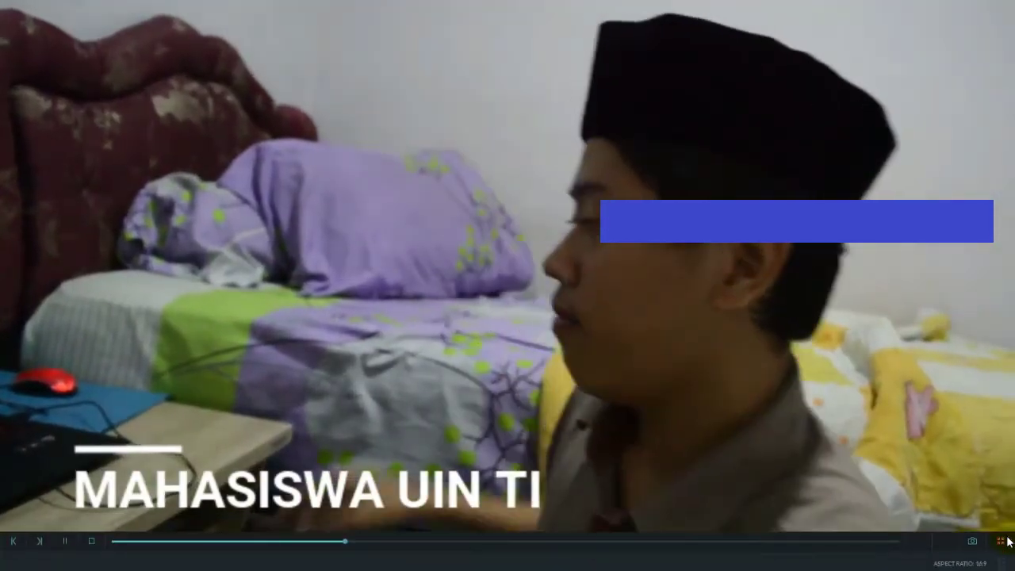
left_click(1001, 541)
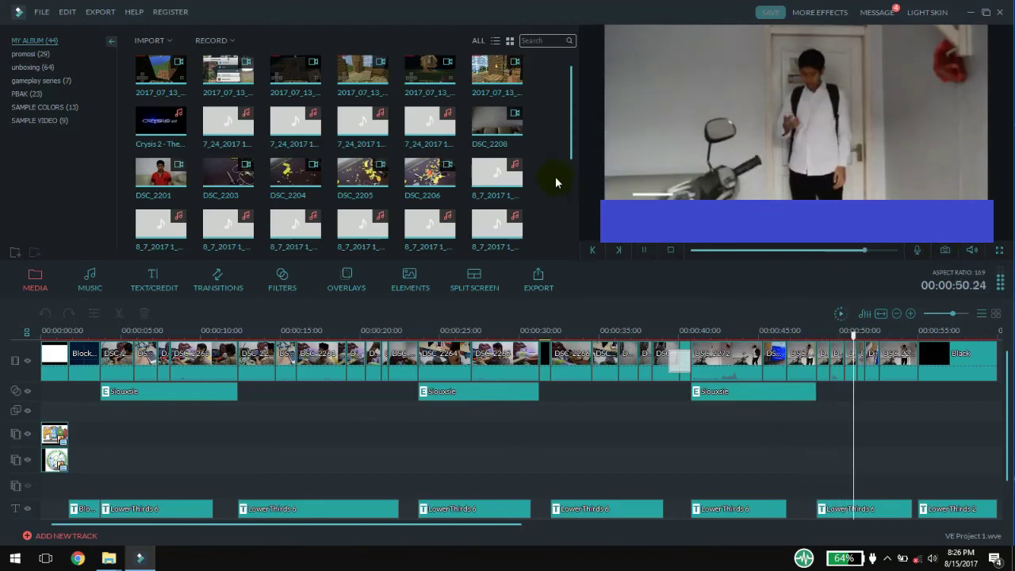
left_click(644, 251)
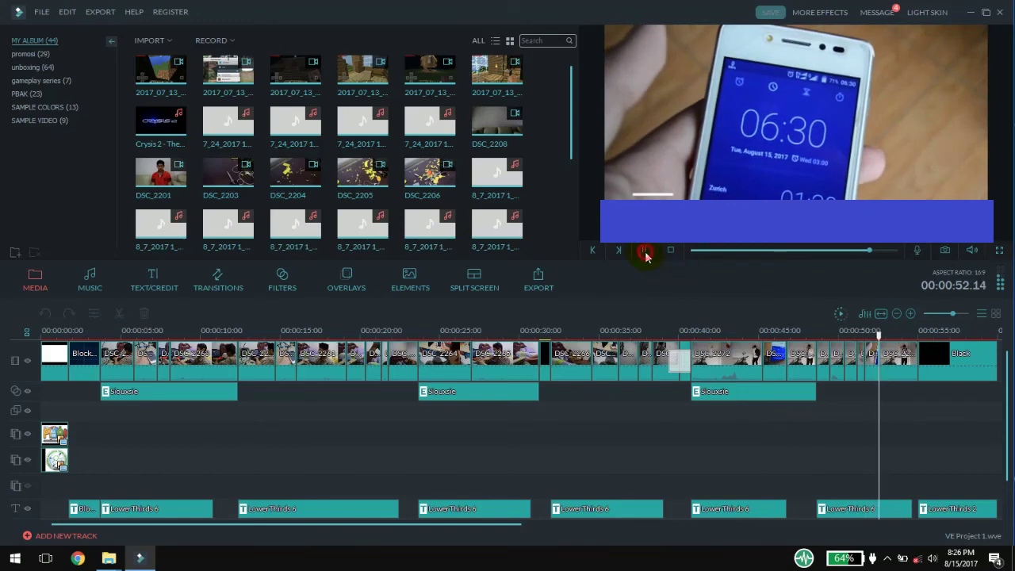